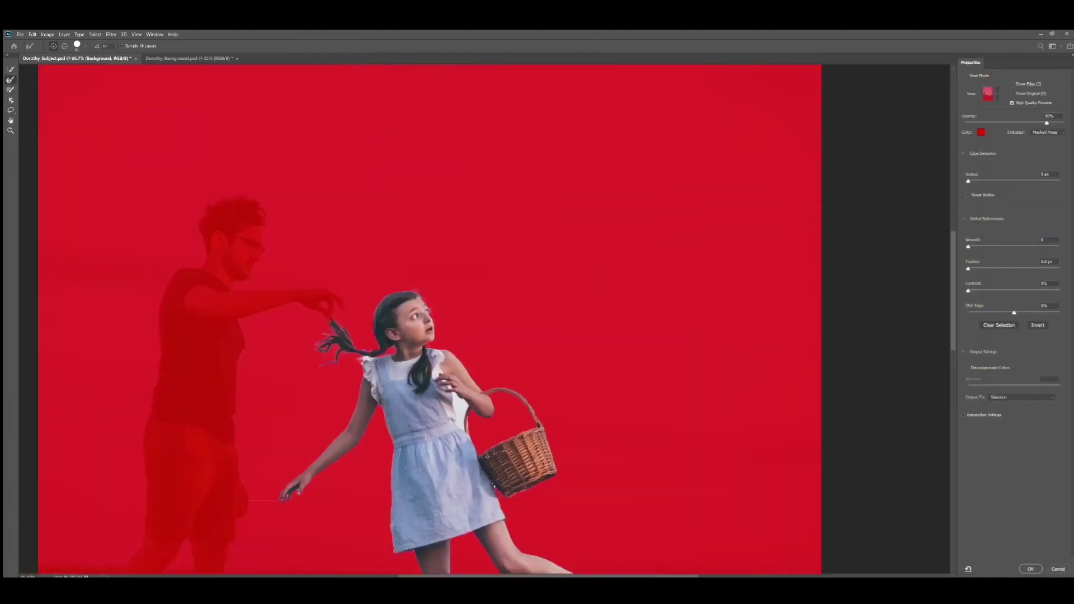
# Scroll down the Adobe Stock royalty-free stock footage page.
pyautogui.scroll(-2, 430, 319)
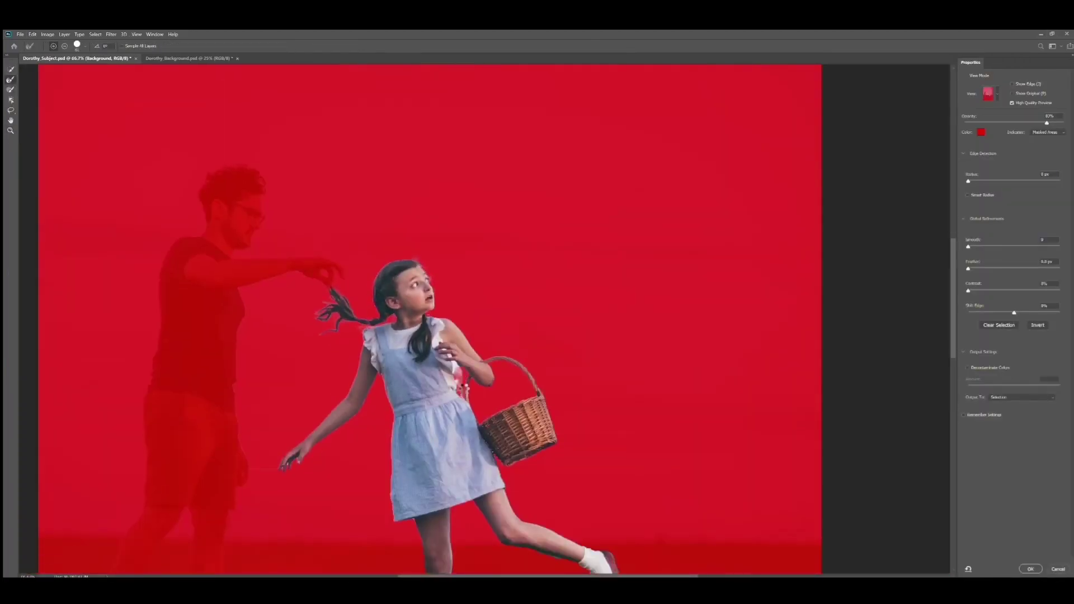
pyautogui.scroll(-2, 459, 387)
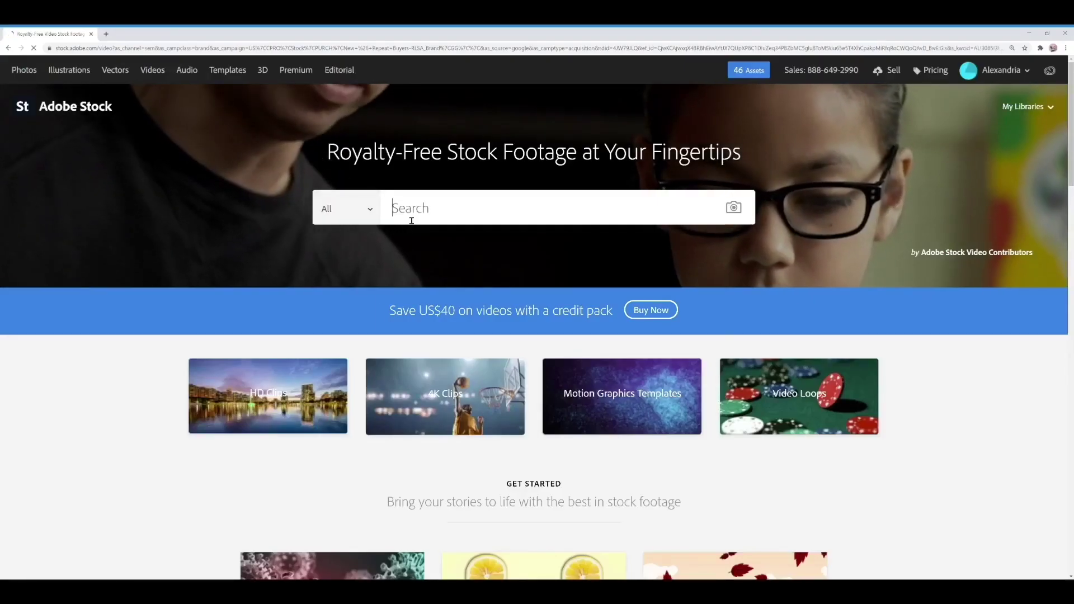
# Search Adobe Stock for 'tornado' and open the sunset agricultural-field tornado photo.
pyautogui.click(458, 220)
pyautogui.write('tor')
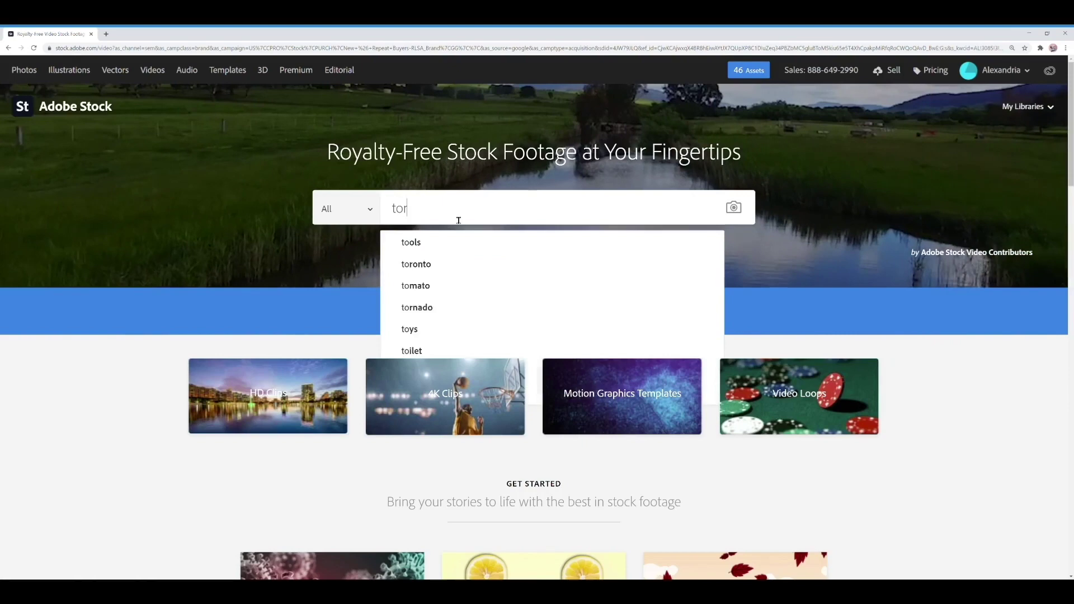
pyautogui.write('nado')
pyautogui.press('Return')
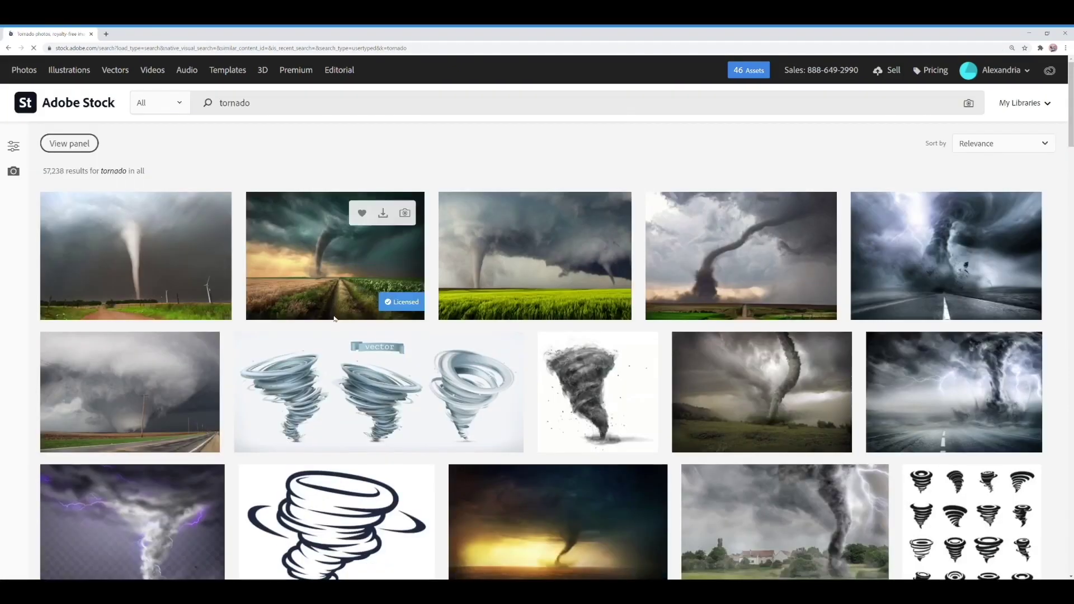
pyautogui.click(328, 303)
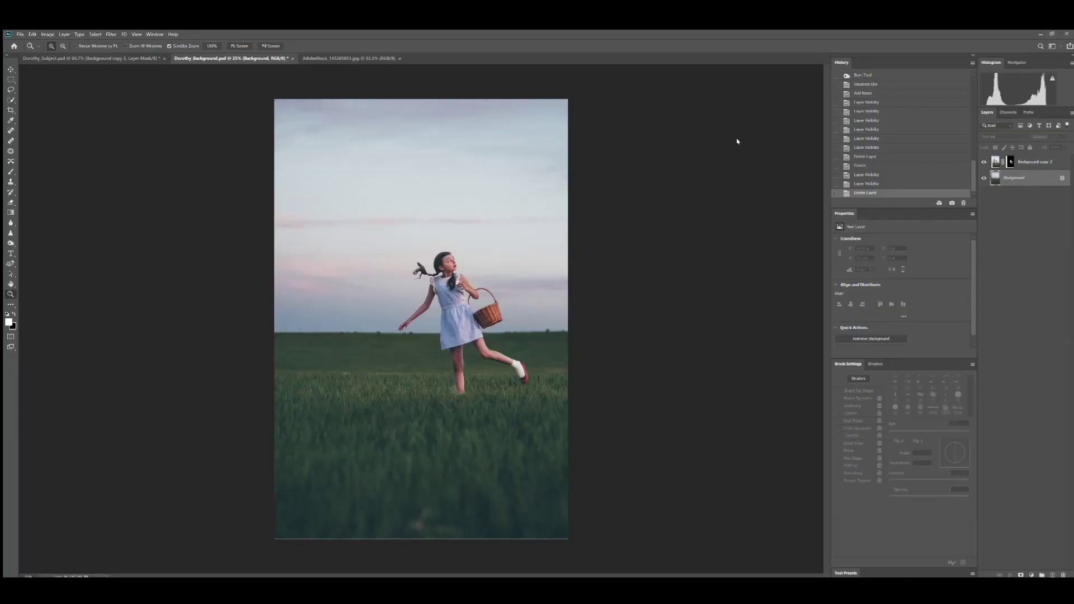
# Hide the girl layer and mask the sky out of the field using Select and Mask.
pyautogui.click(984, 162)
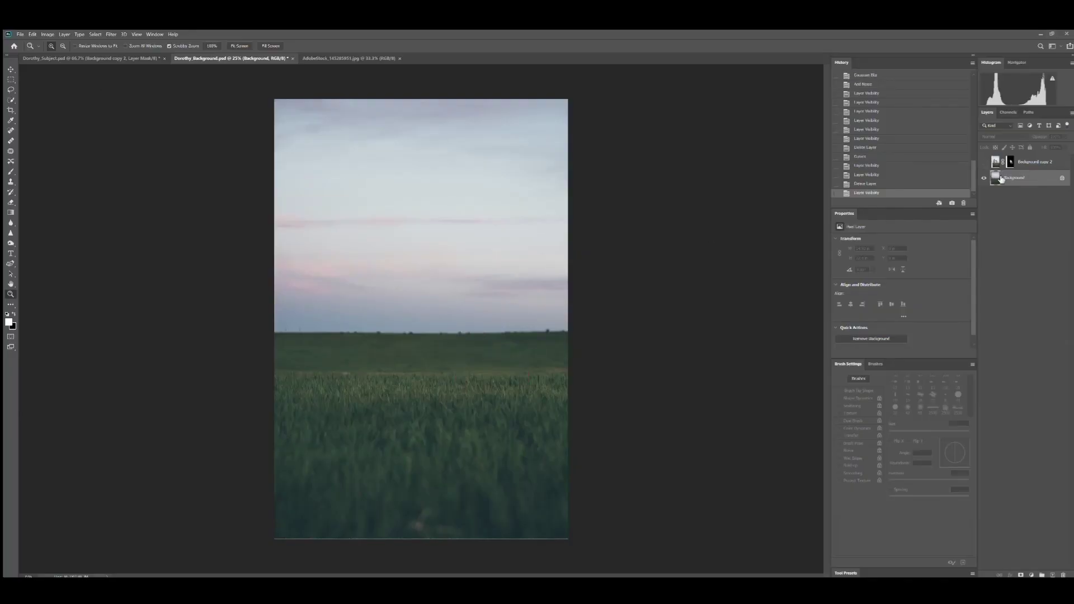
pyautogui.hotkey('ctrl', 'alt', 'r')
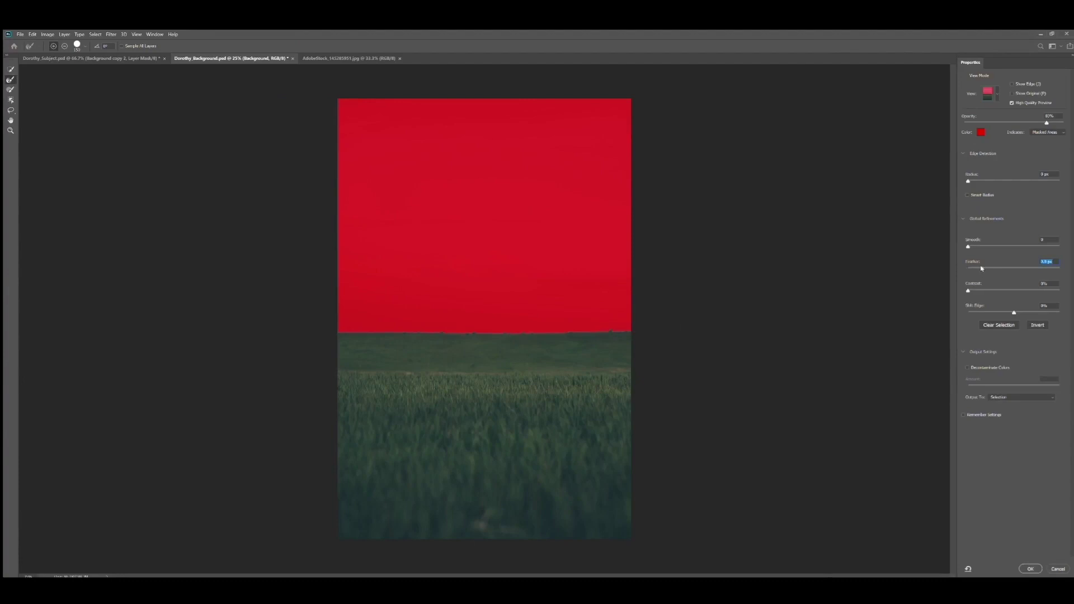
pyautogui.click(1030, 569)
# Paint the field's mask along the horizon with a zero-hardness soft brush.
pyautogui.hotkey('ctrl', '+')
pyautogui.hotkey('ctrl', '+')
pyautogui.hotkey('ctrl', '+')
pyautogui.press('b')
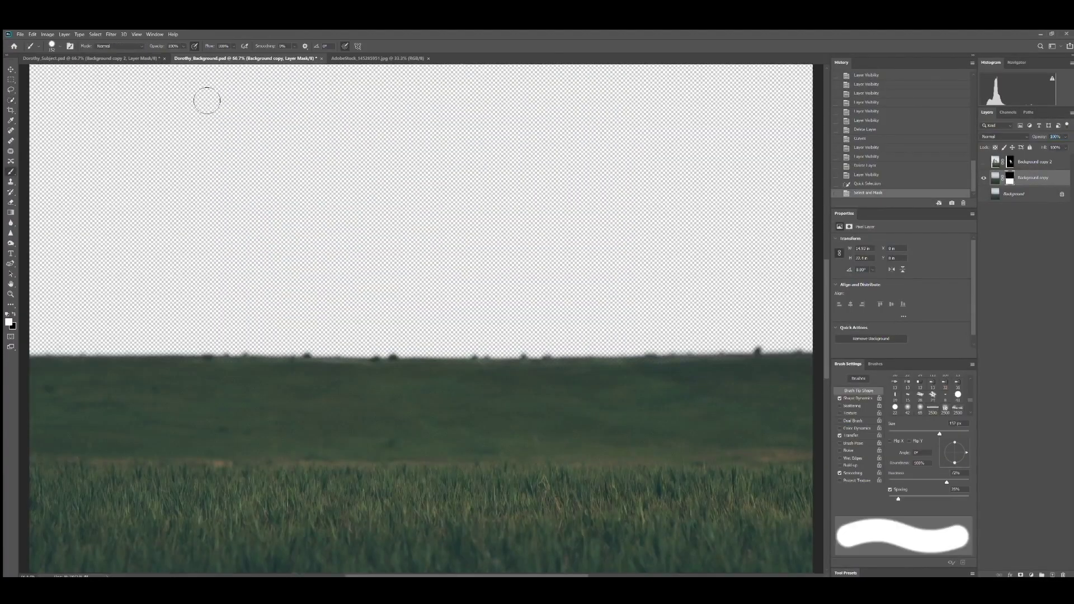
pyautogui.moveTo(358, 373); pyautogui.dragTo(263, 373)
pyautogui.hotkey('shift', ',')
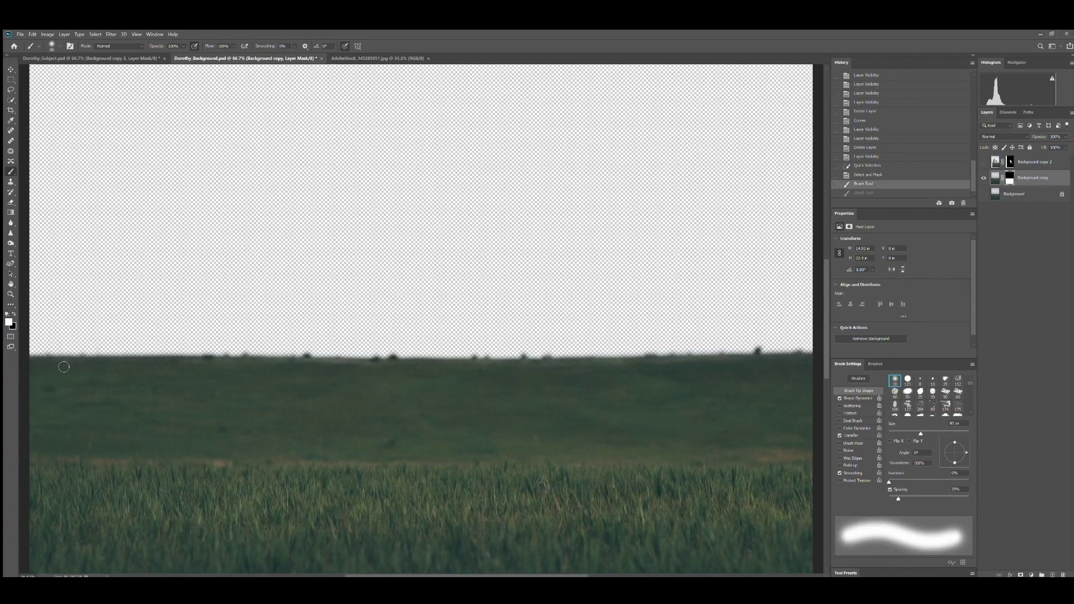
pyautogui.moveTo(63, 367); pyautogui.dragTo(249, 365)
pyautogui.click(696, 366)
pyautogui.hscroll(3, 610, 466)
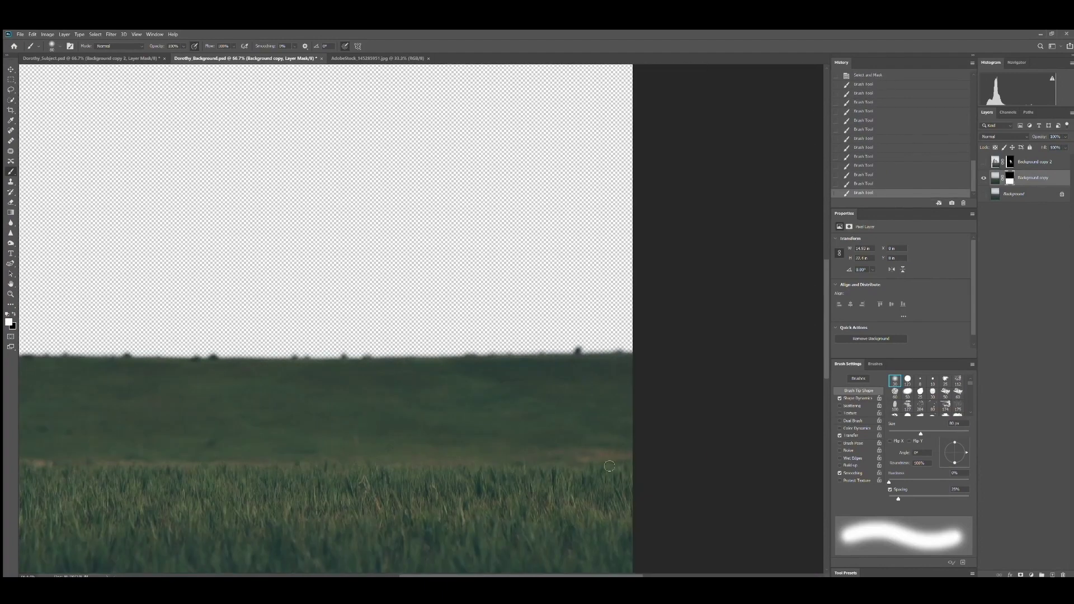
pyautogui.hscroll(-3, 398, 380)
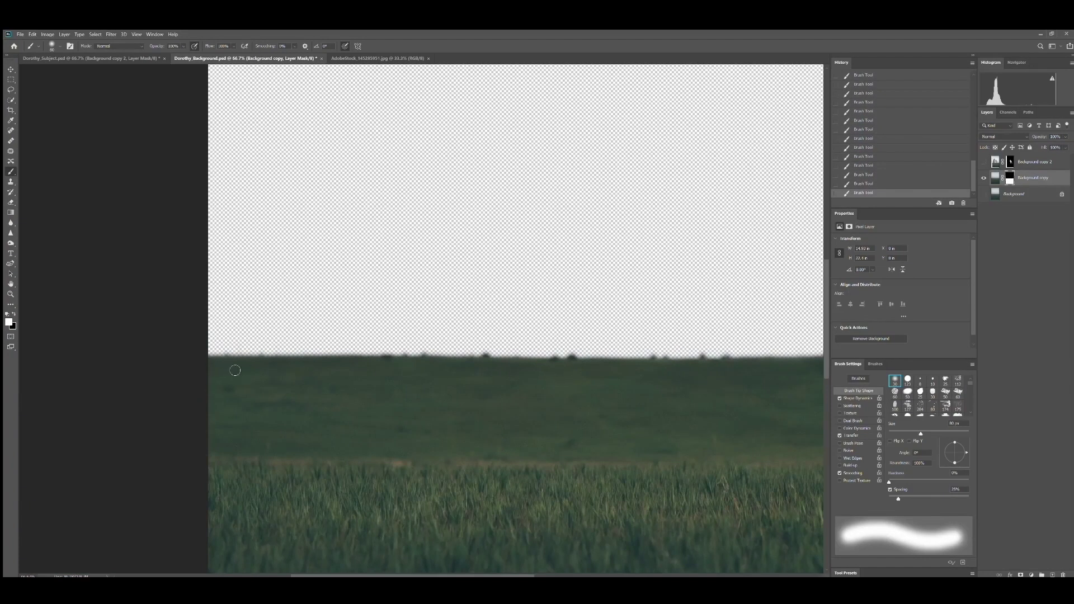
pyautogui.hscroll(3, 610, 369)
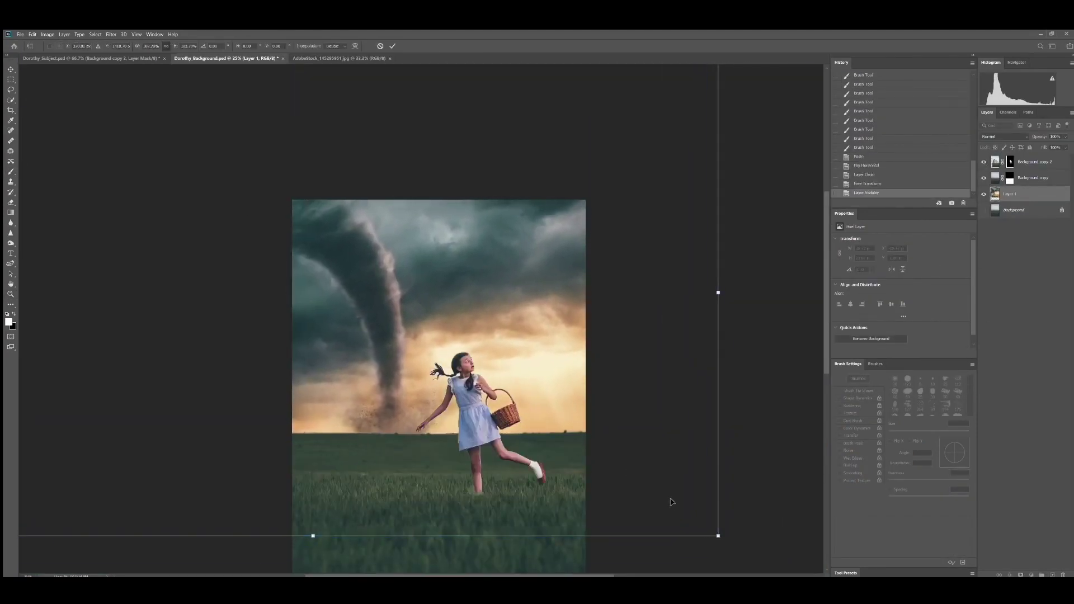
# Enlarge the tornado, shift it left, and place Color Balance 1 directly above it.
pyautogui.moveTo(672, 502)
pyautogui.mouseDown()
pyautogui.moveTo(638, 456)
pyautogui.moveTo(676, 503)
pyautogui.mouseUp()
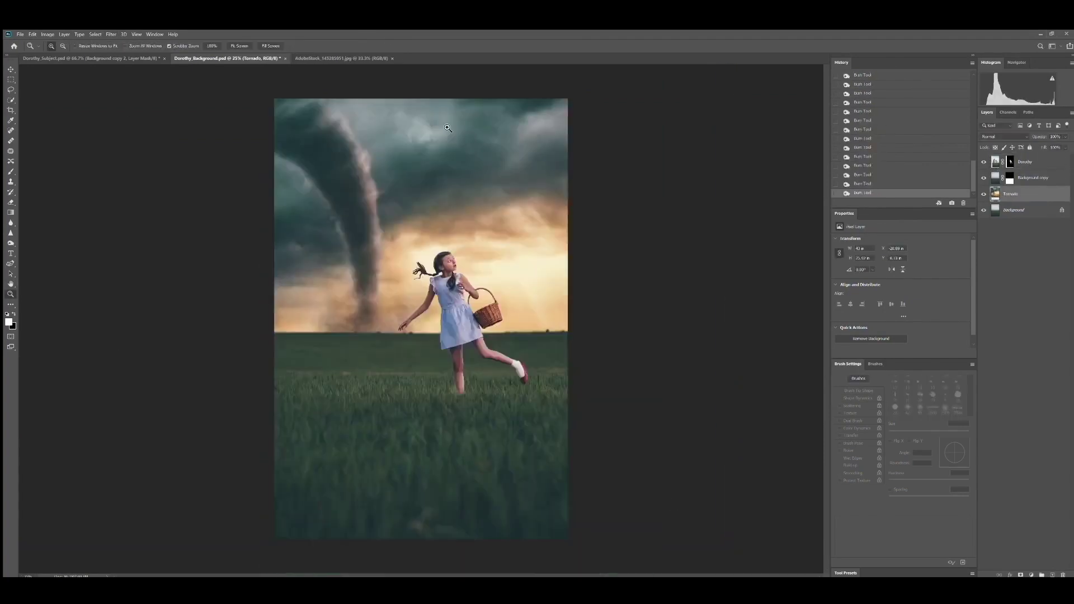
pyautogui.hotkey('ctrl', 't')
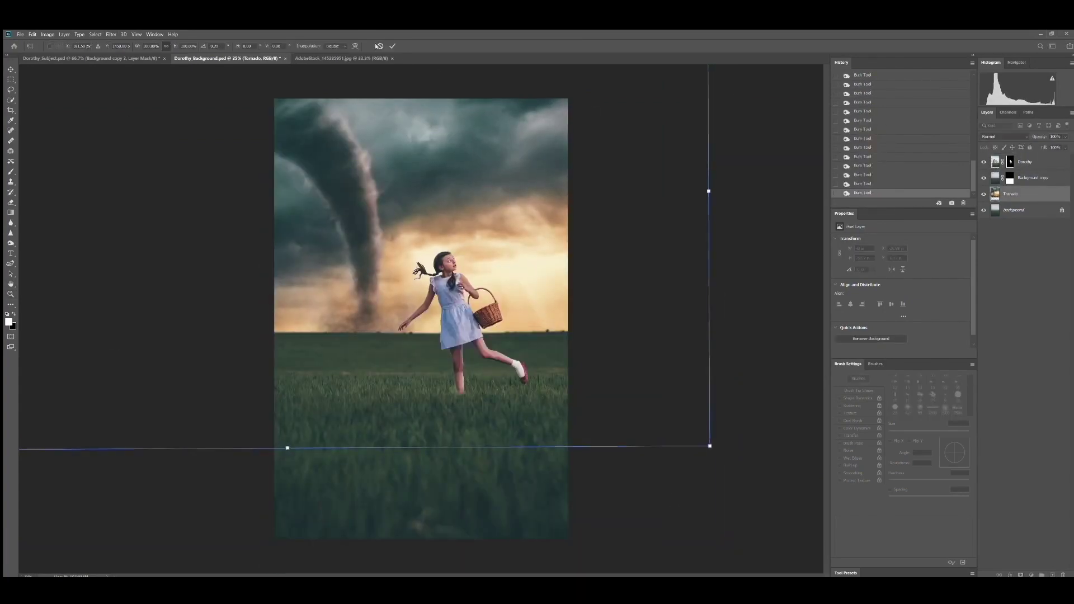
pyautogui.moveTo(665, 352)
pyautogui.mouseDown()
pyautogui.moveTo(649, 316)
pyautogui.moveTo(643, 353)
pyautogui.moveTo(681, 357)
pyautogui.mouseUp()
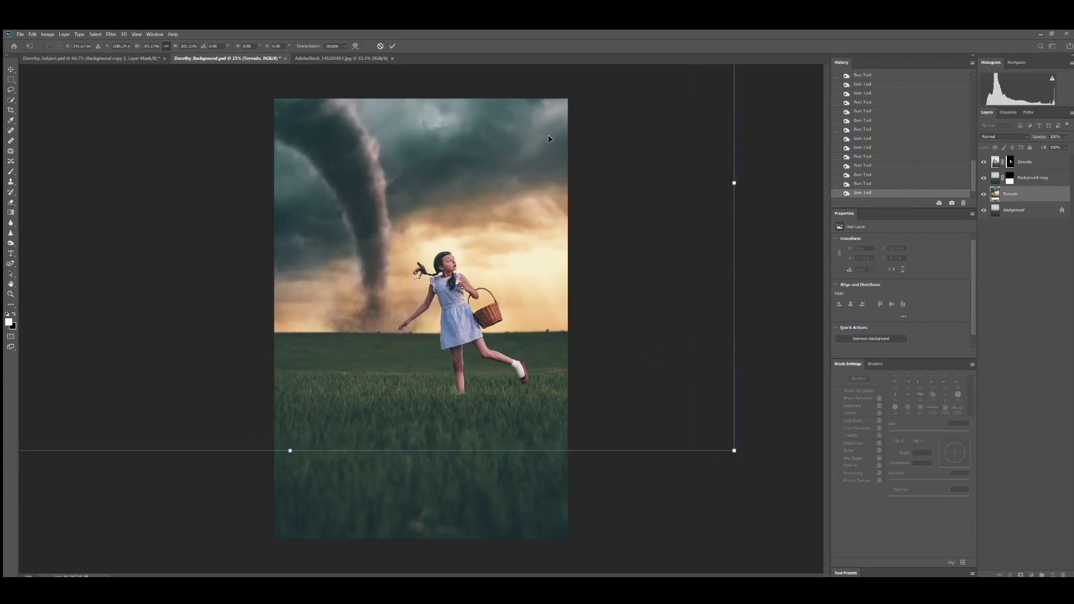
pyautogui.moveTo(549, 139); pyautogui.dragTo(540, 138)
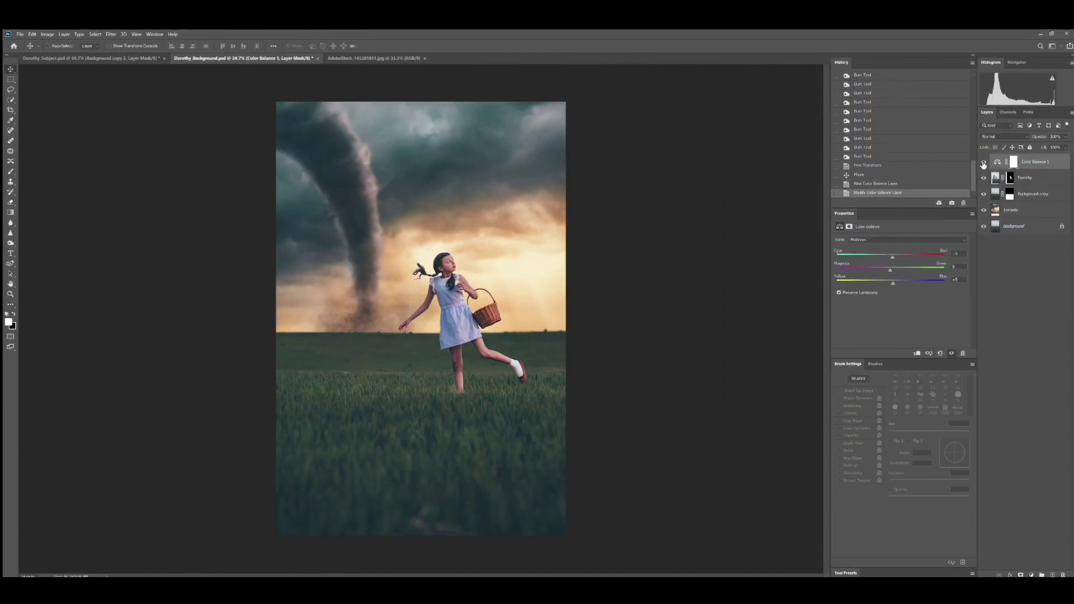
pyautogui.moveTo(1023, 221); pyautogui.dragTo(1035, 202)
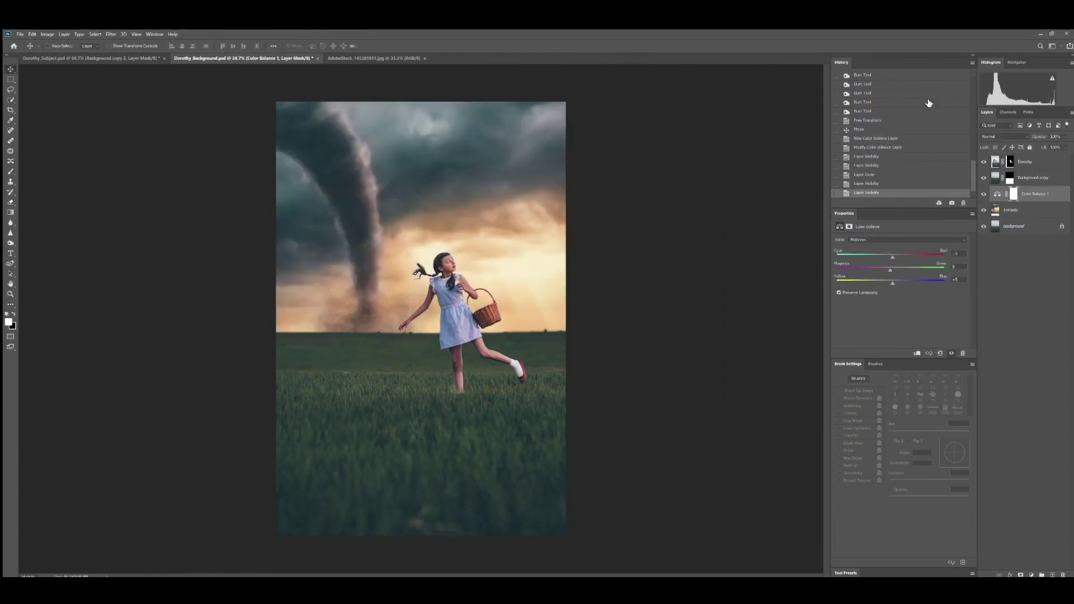
pyautogui.hotkey('alt', '[')
# Burn part of the Background copy field at 100% zoom, then undo the last mask stroke.
pyautogui.doubleClick(10, 294)
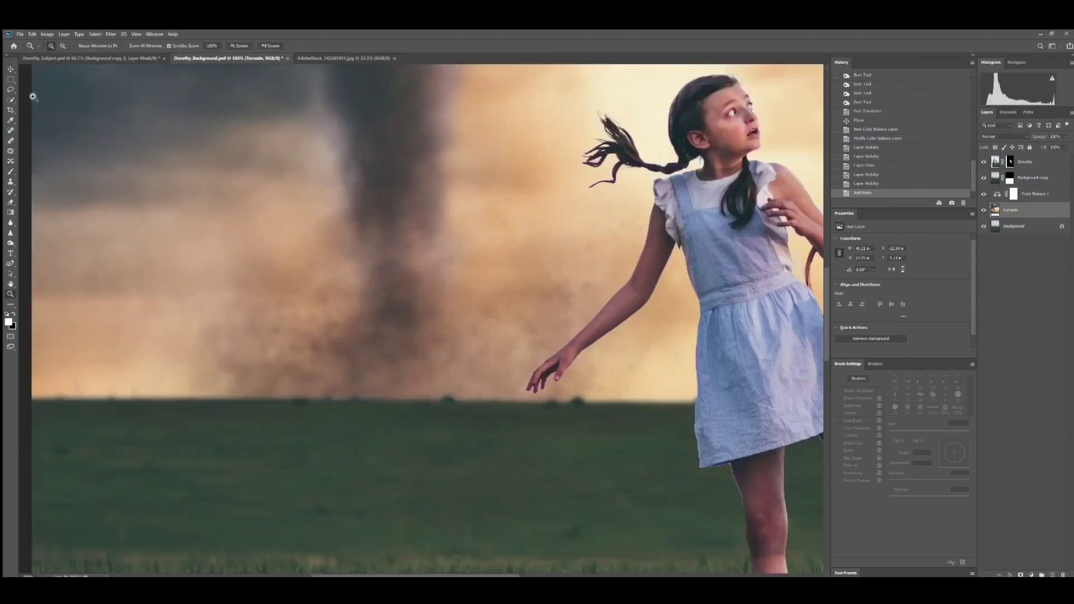
pyautogui.click(1033, 178)
pyautogui.press('o')
pyautogui.click(630, 417)
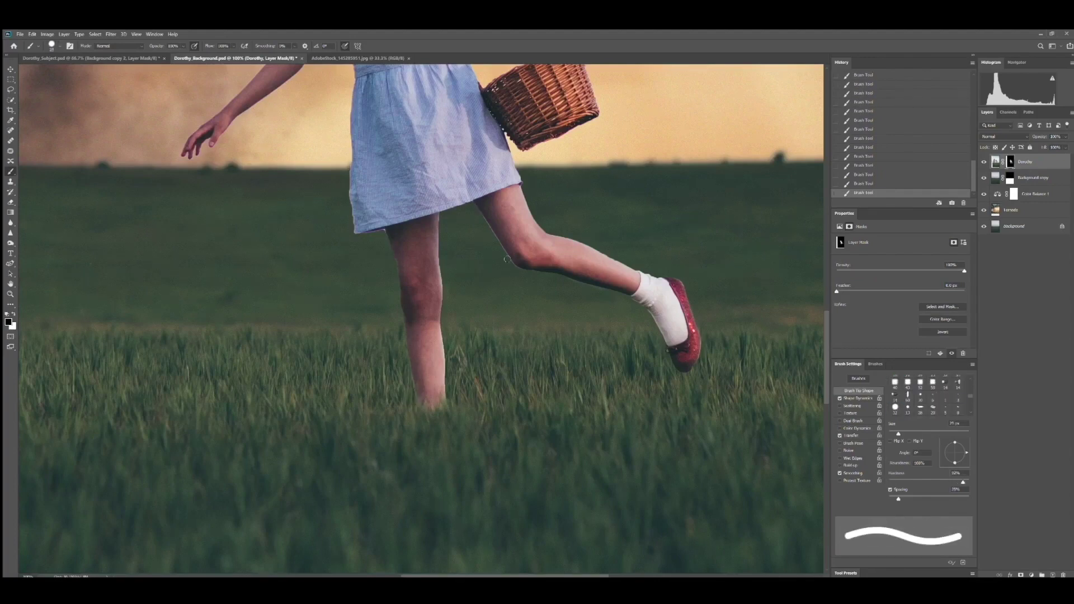
pyautogui.scroll(3, 348, 244)
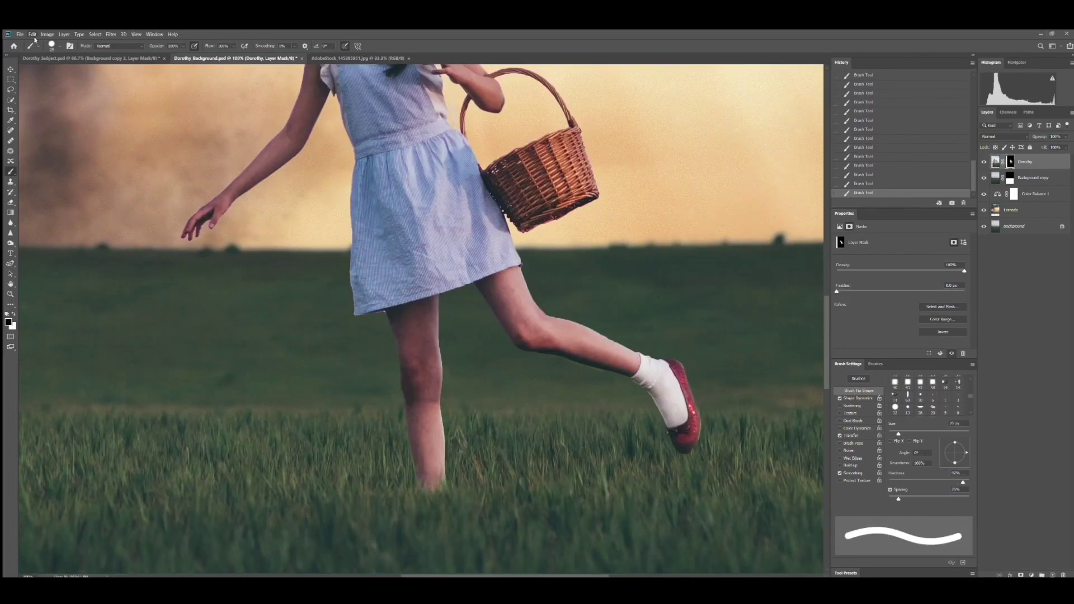
pyautogui.hotkey('ctrl', 'z')
pyautogui.press('x')
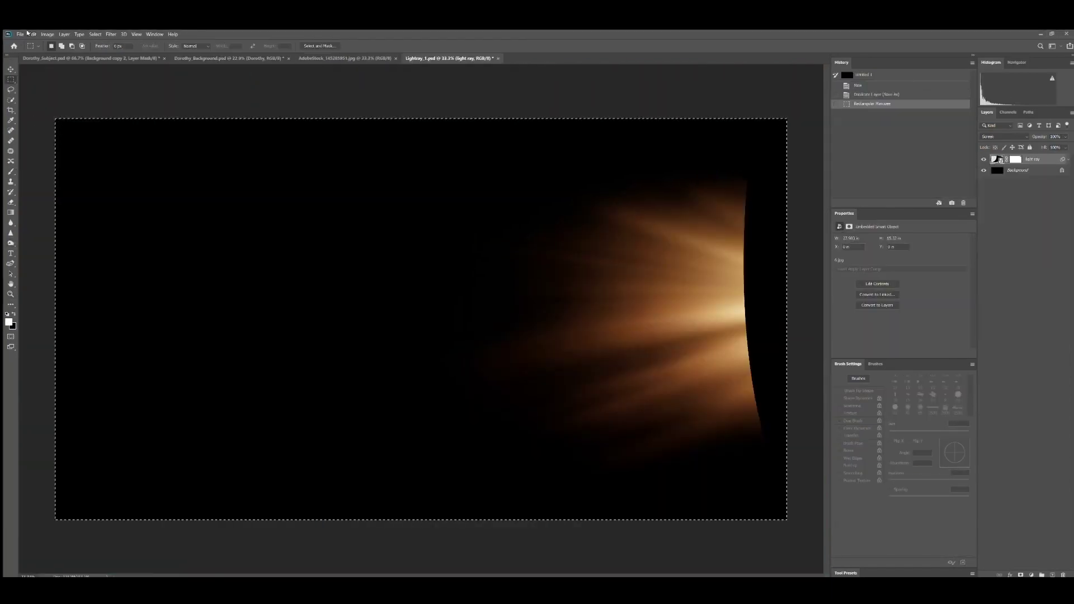
# Paste the light rays into Dorothy_Background in Screen mode and move them over the scene.
pyautogui.click(224, 60)
pyautogui.hotkey('ctrl', 'v')
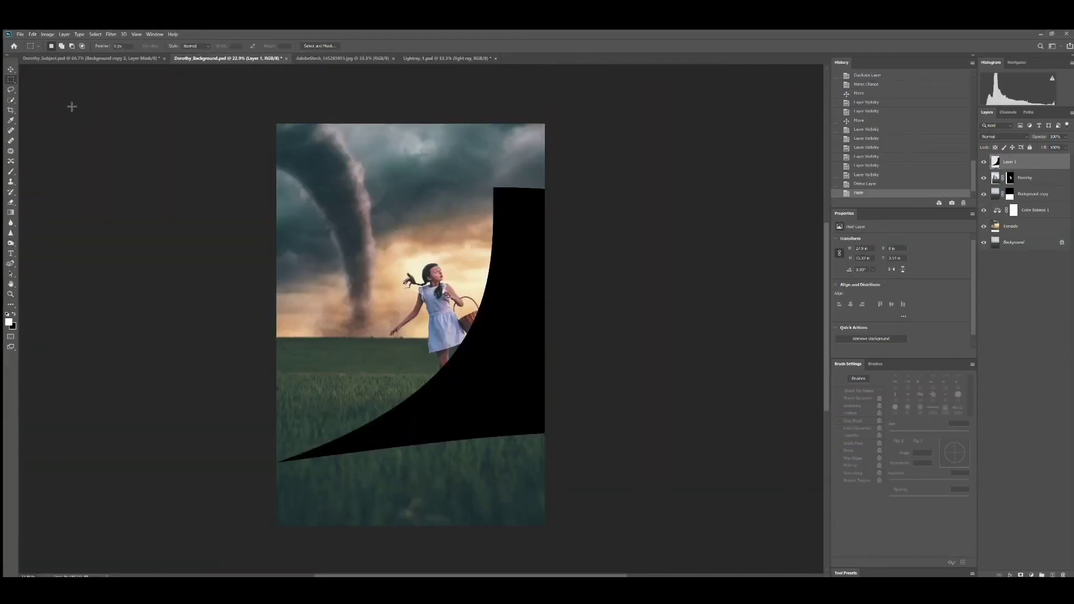
pyautogui.hotkey('alt', 'shift', 's')
pyautogui.press('v')
pyautogui.moveTo(579, 256); pyautogui.dragTo(419, 243)
# Add a Curves adjustment clipped to the girl layer, plus a Color Balance layer above Curves 2.
pyautogui.hotkey('ctrl', 'm')
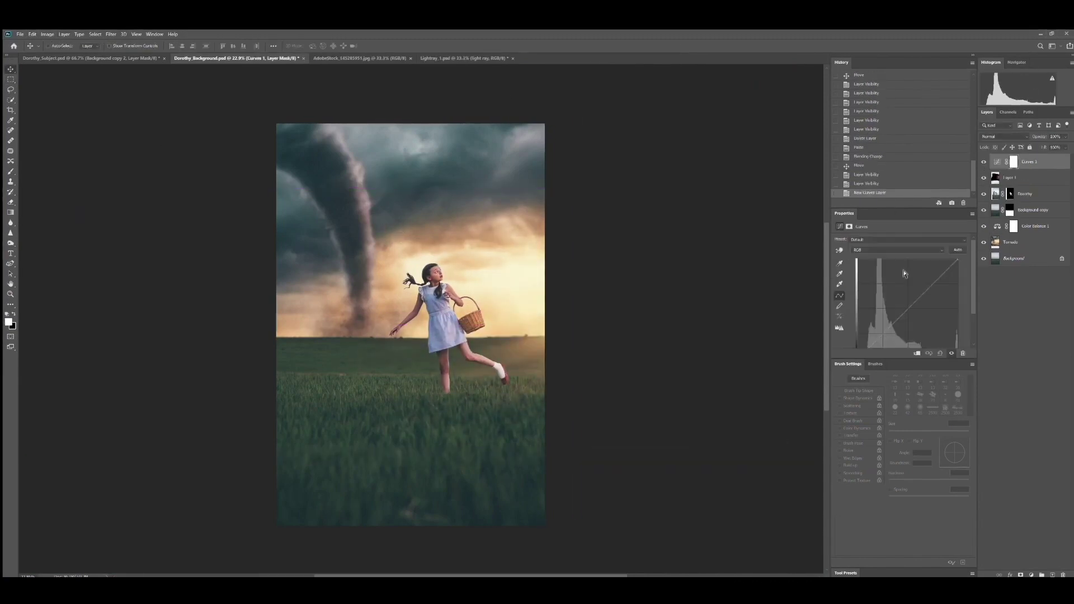
pyautogui.hotkey('ctrl', 'm')
pyautogui.hotkey('ctrl', 'alt', 'g')
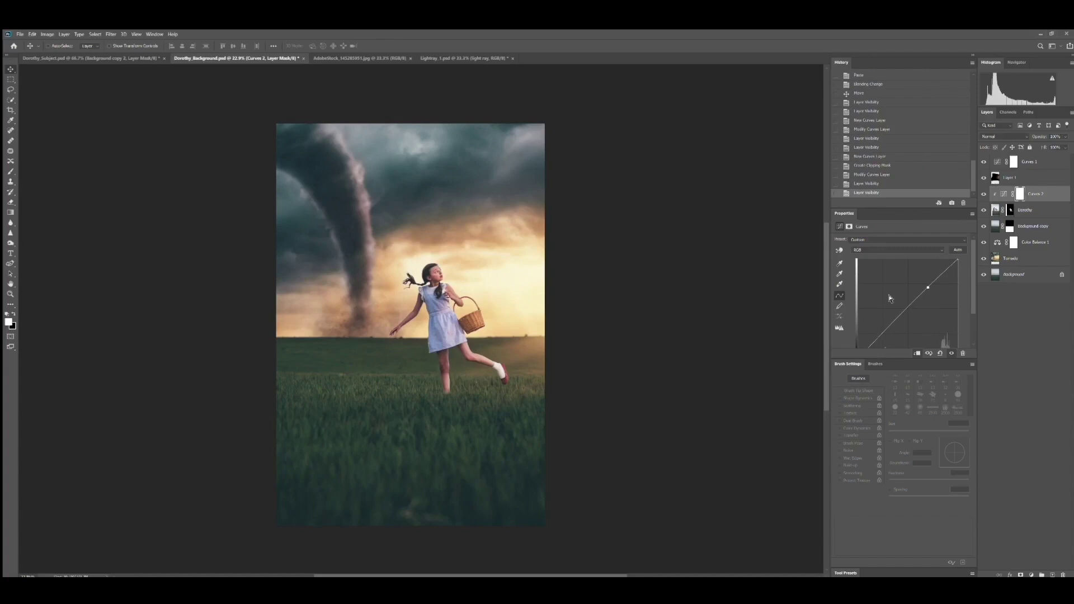
pyautogui.hotkey('ctrl', 'b')
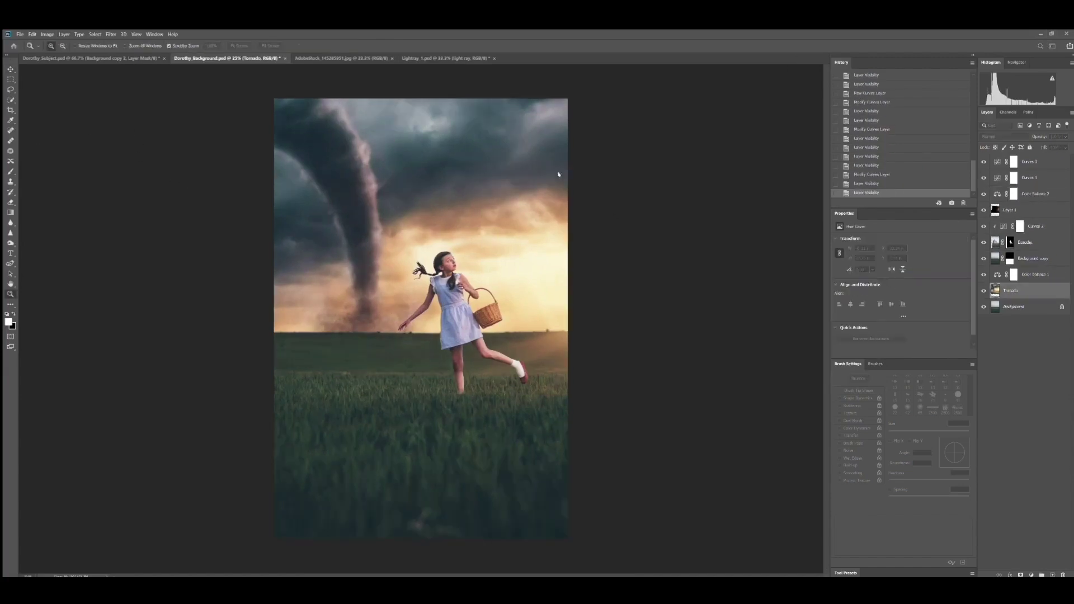
pyautogui.click(1049, 233)
pyautogui.hotkey('ctrl', 'b')
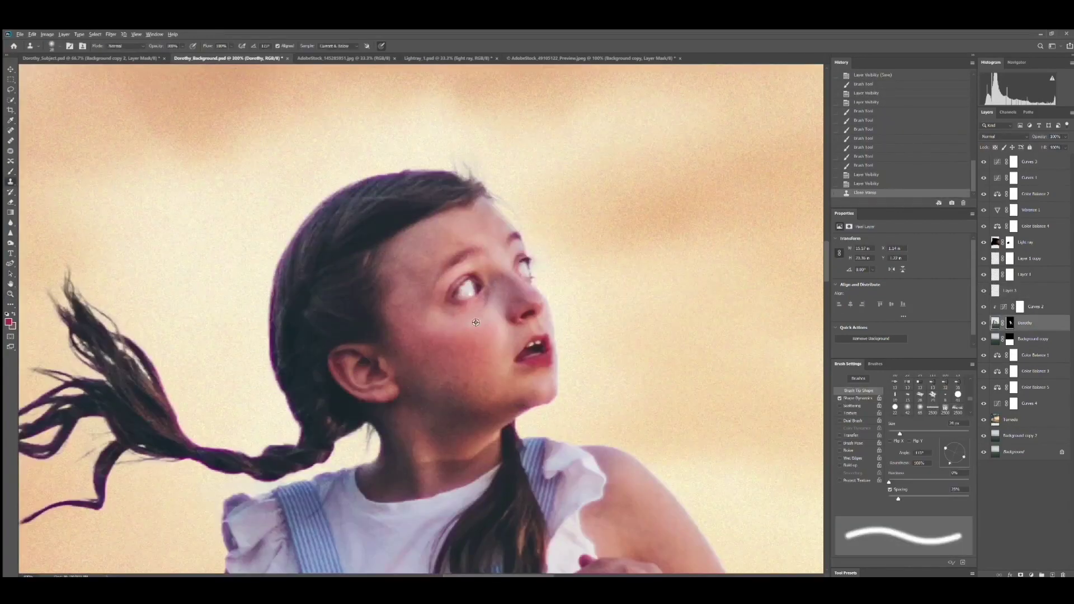
# Compare the face and mask retouching with undo and redo, then type the 'cairn terrier dog' search.
pyautogui.hotkey('ctrl', 'z')
pyautogui.hotkey('ctrl', 'shift', 'z')
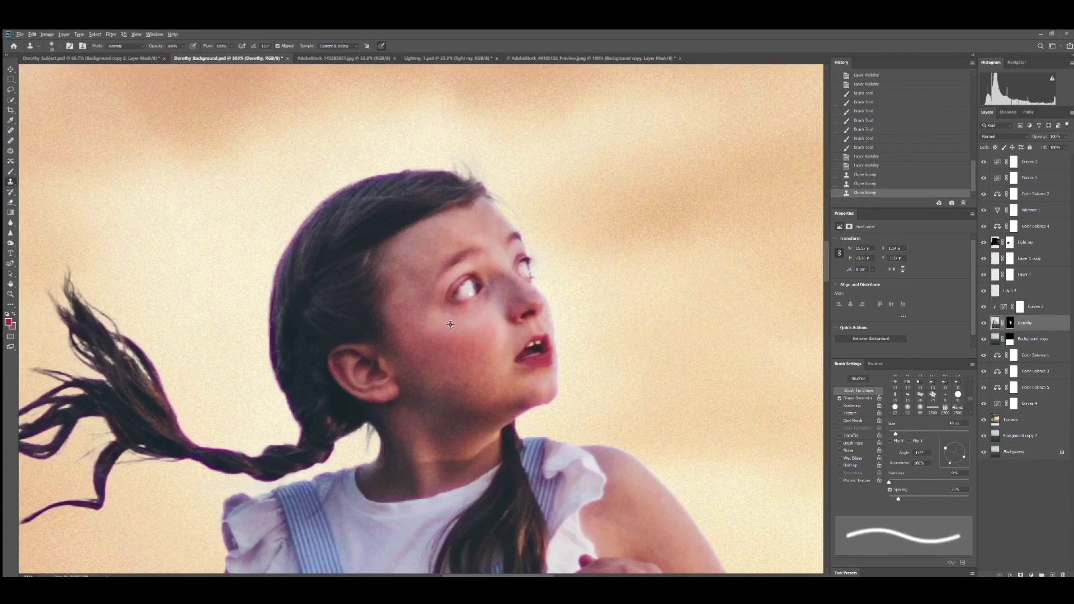
pyautogui.hotkey('ctrl', 'shift', 'z')
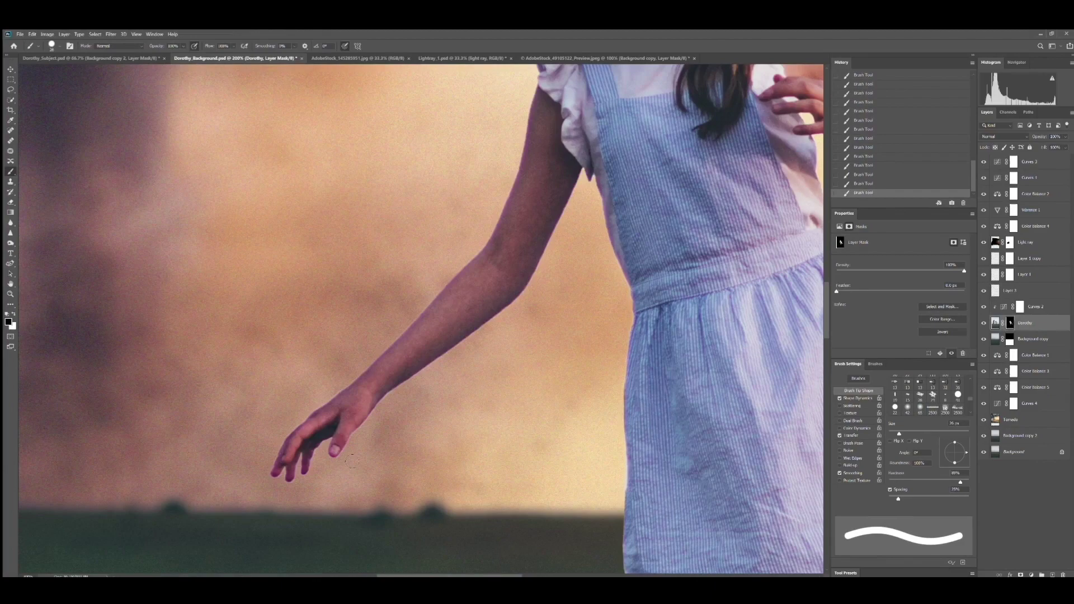
pyautogui.hotkey('ctrl', 'shift', 'z')
pyautogui.scroll(-2, 396, 402)
pyautogui.scroll(3, 335, 317)
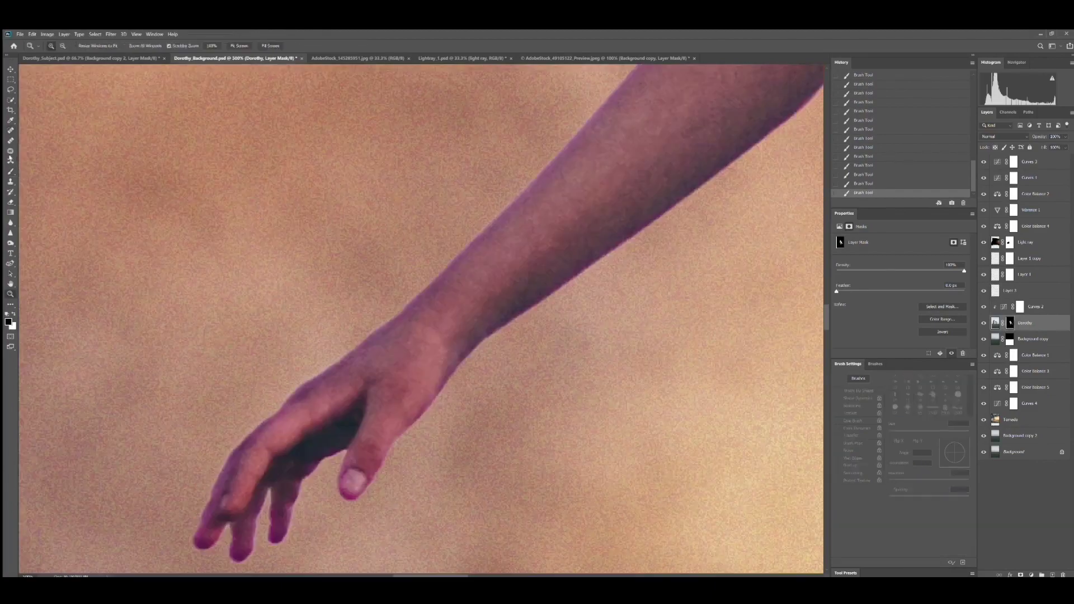
pyautogui.press('x')
pyautogui.write('airn terrier')
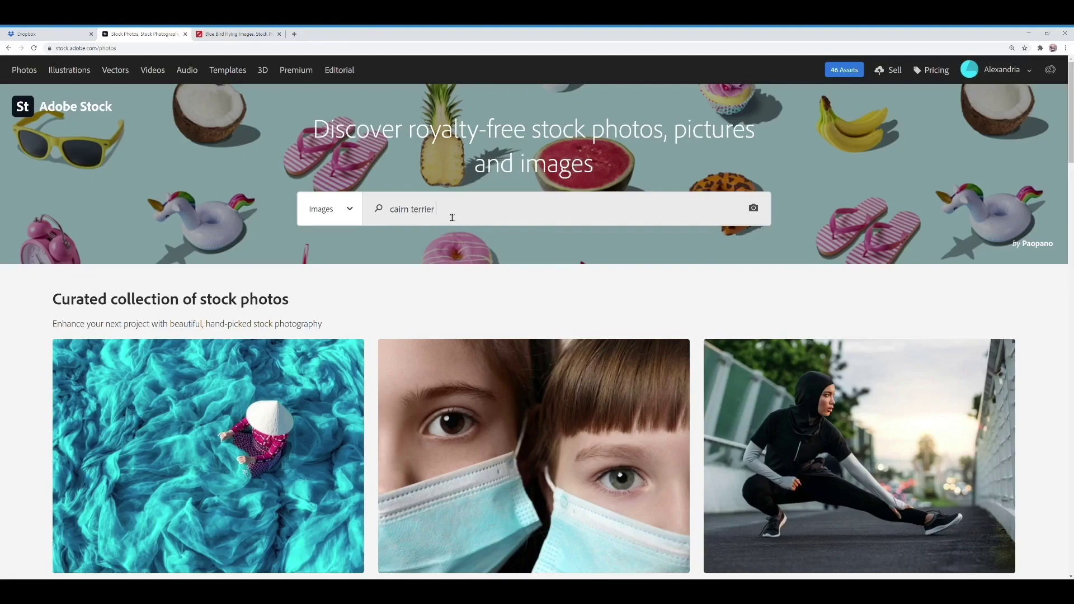
pyautogui.write(' dog')
# Run the 'cairn terrier dog' search and page through to the next results page.
pyautogui.press('Return')
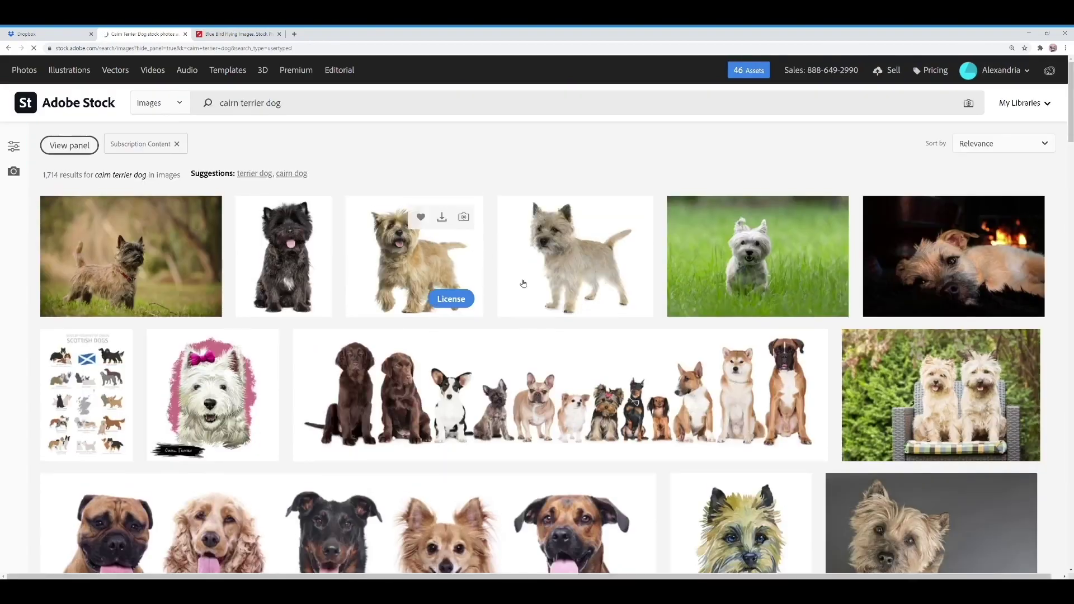
pyautogui.scroll(-15, 608, 292)
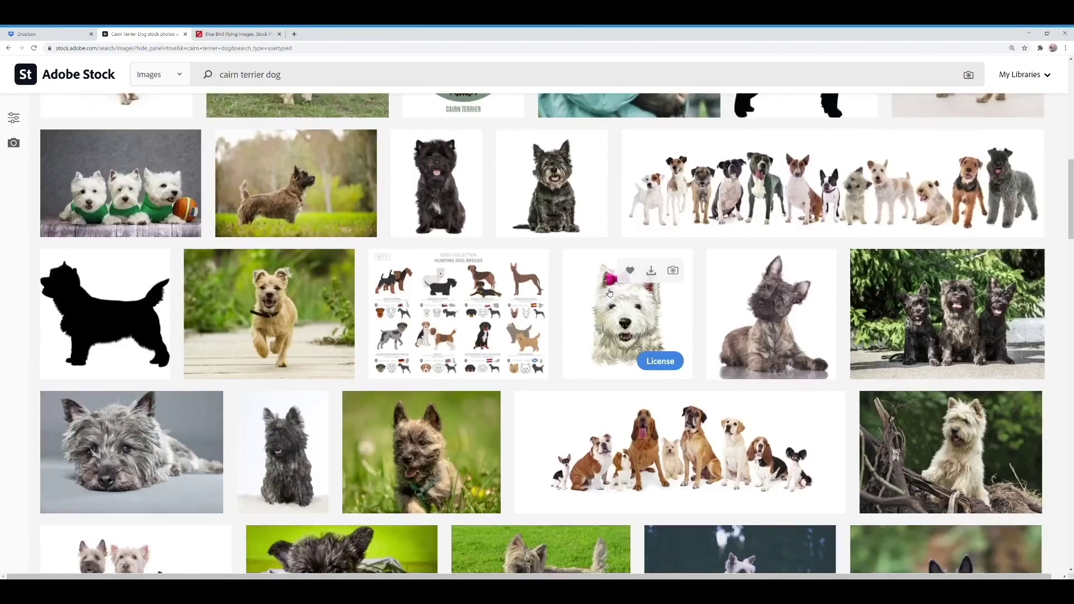
pyautogui.scroll(-15, 610, 294)
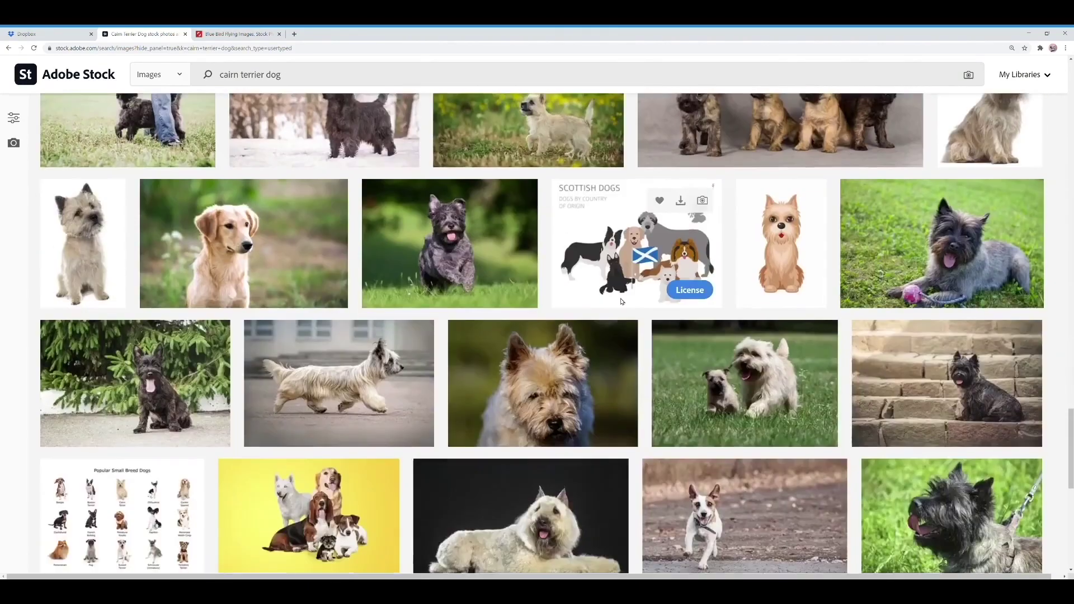
pyautogui.scroll(-10, 621, 302)
pyautogui.click(593, 512)
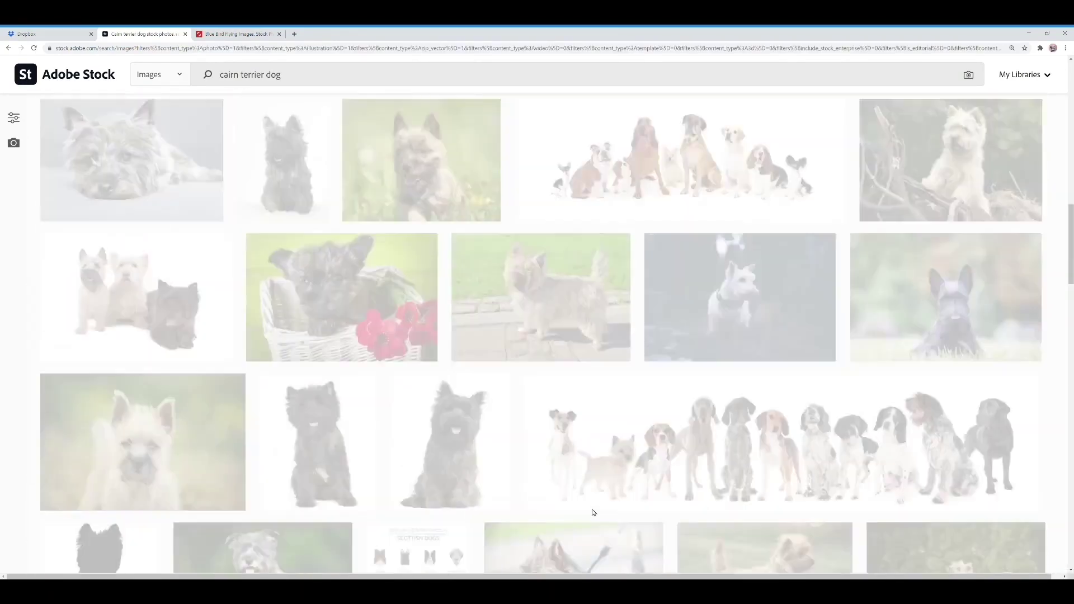
pyautogui.scroll(-2, 623, 447)
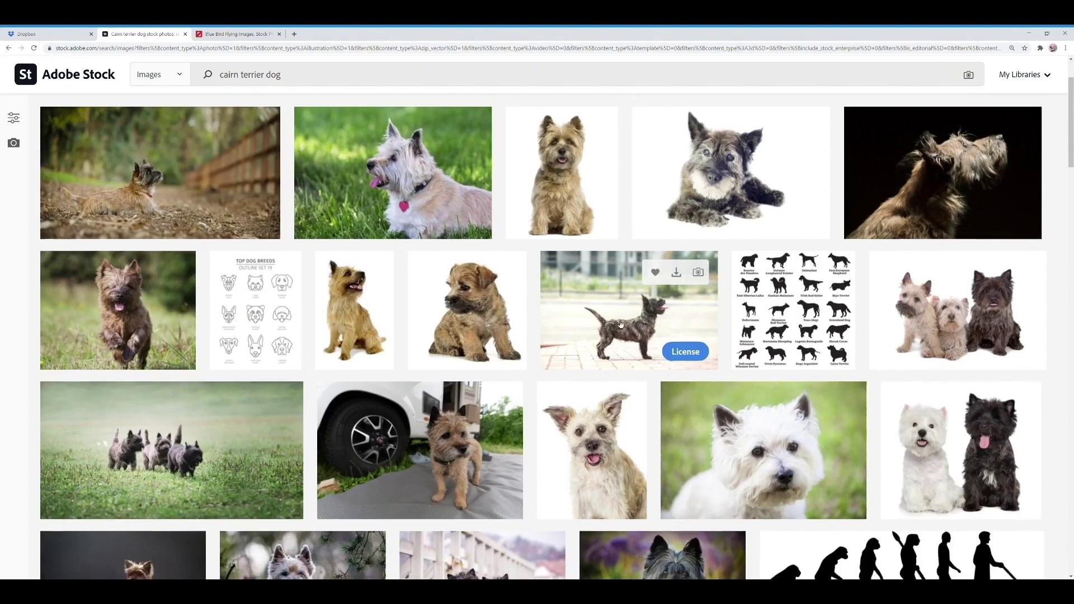
# Open and license the brindle Cairn terrier photo.
pyautogui.click(620, 323)
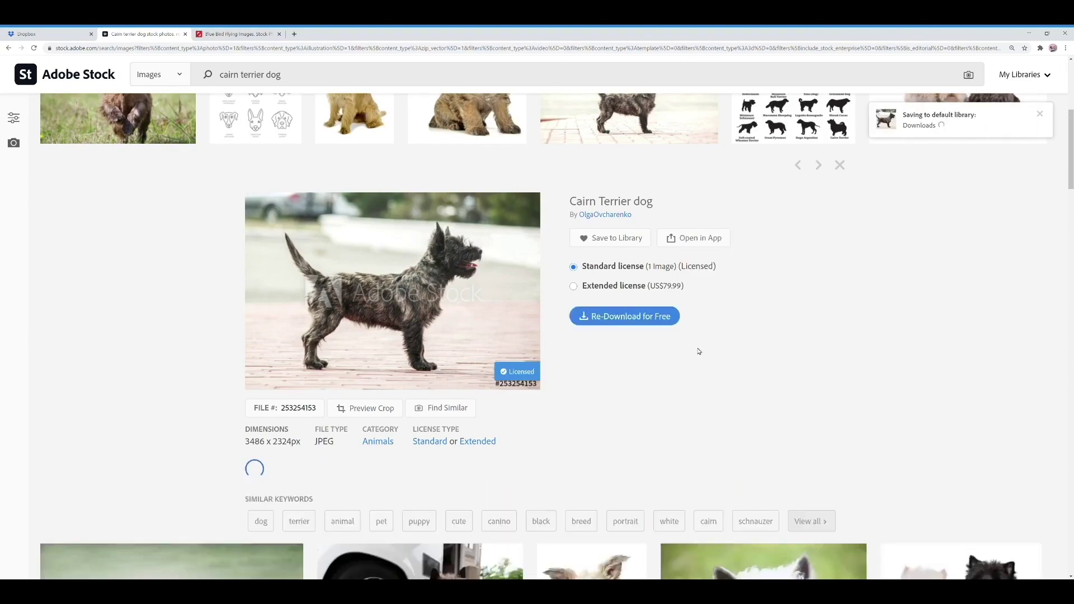
pyautogui.press('Escape')
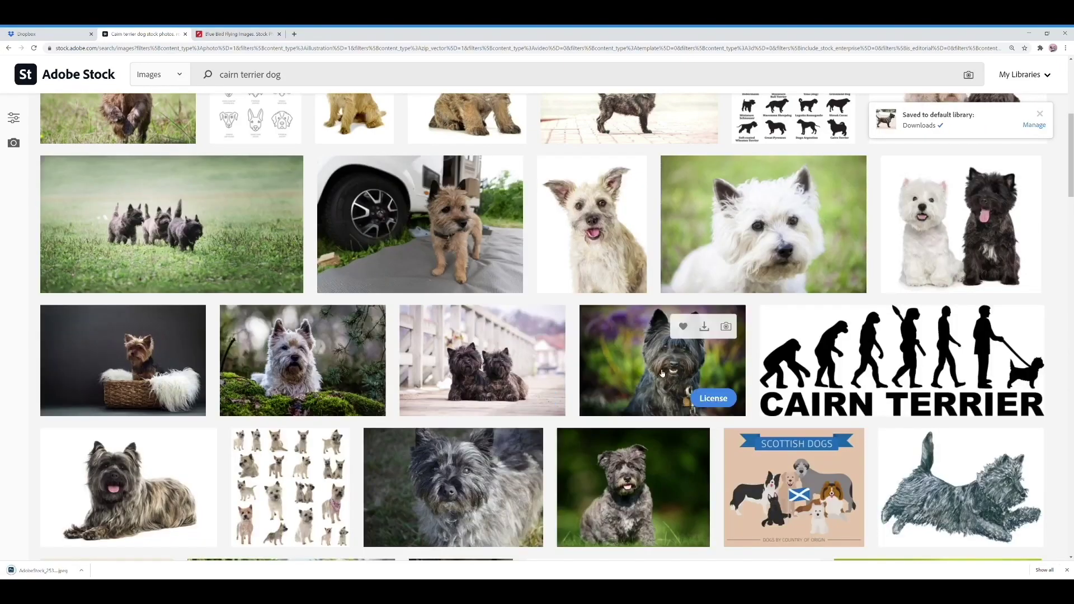
pyautogui.scroll(1, 448, 358)
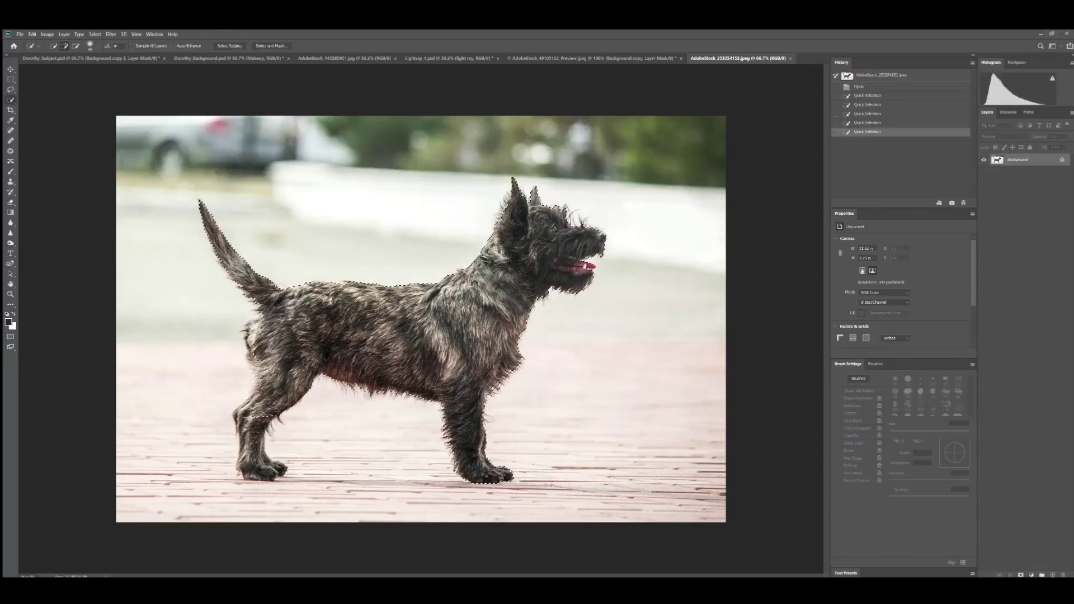
pyautogui.hotkey('ctrl', 'alt', 'r')
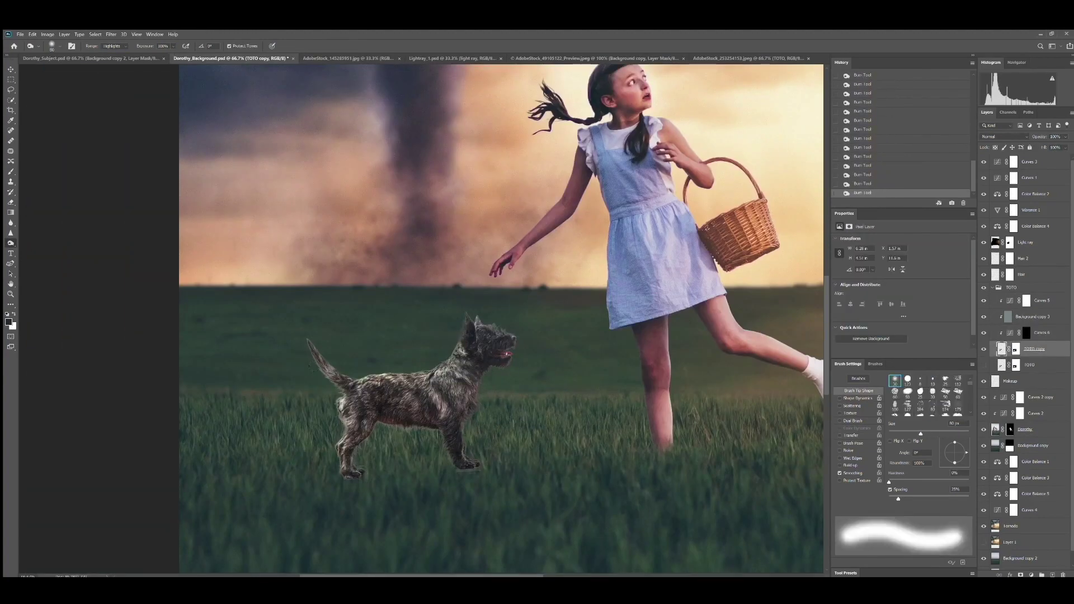
# Burn darker patches into the terrier's coat with a smaller brush.
pyautogui.press('[')
pyautogui.press('[')
pyautogui.press('[')
pyautogui.press('[')
pyautogui.moveTo(325, 356); pyautogui.dragTo(343, 425)
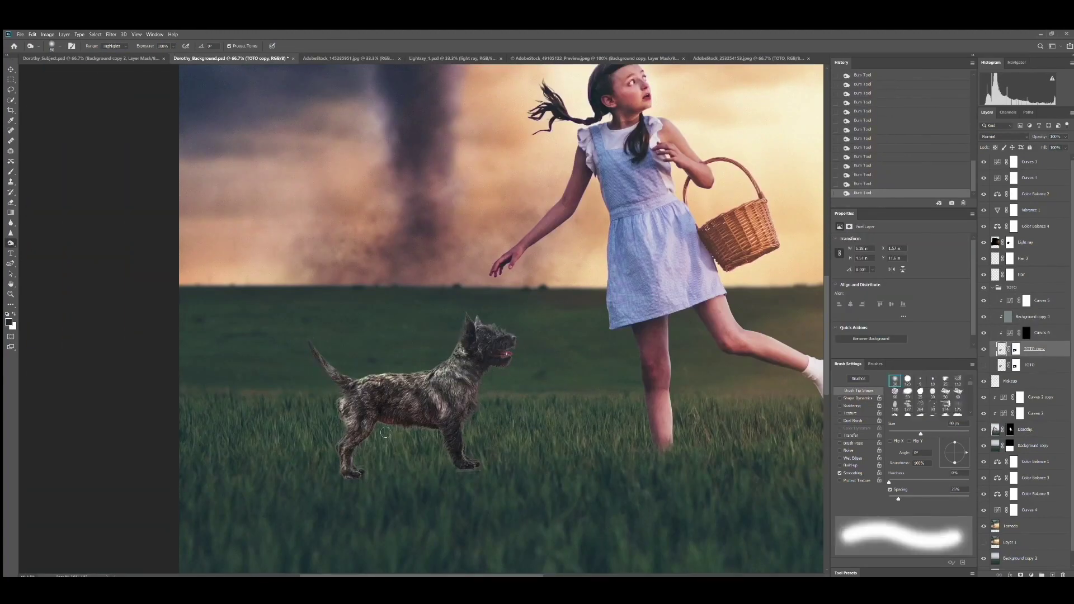
pyautogui.moveTo(364, 386); pyautogui.dragTo(426, 391)
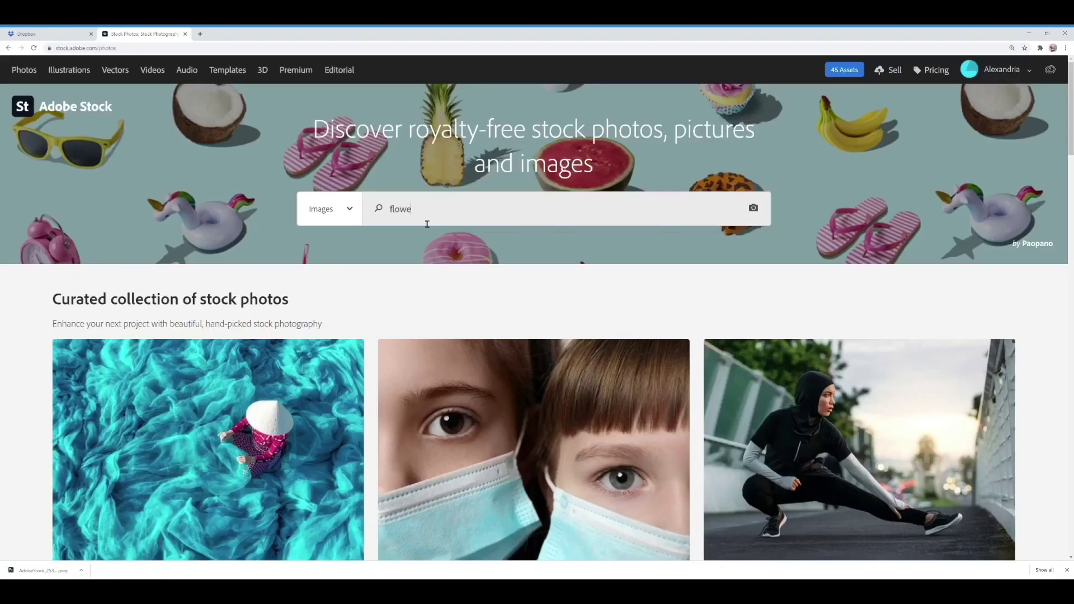
# Search 'flower field', find images similar to a meadow photo, and open a dandelion field photo.
pyautogui.press('Return')
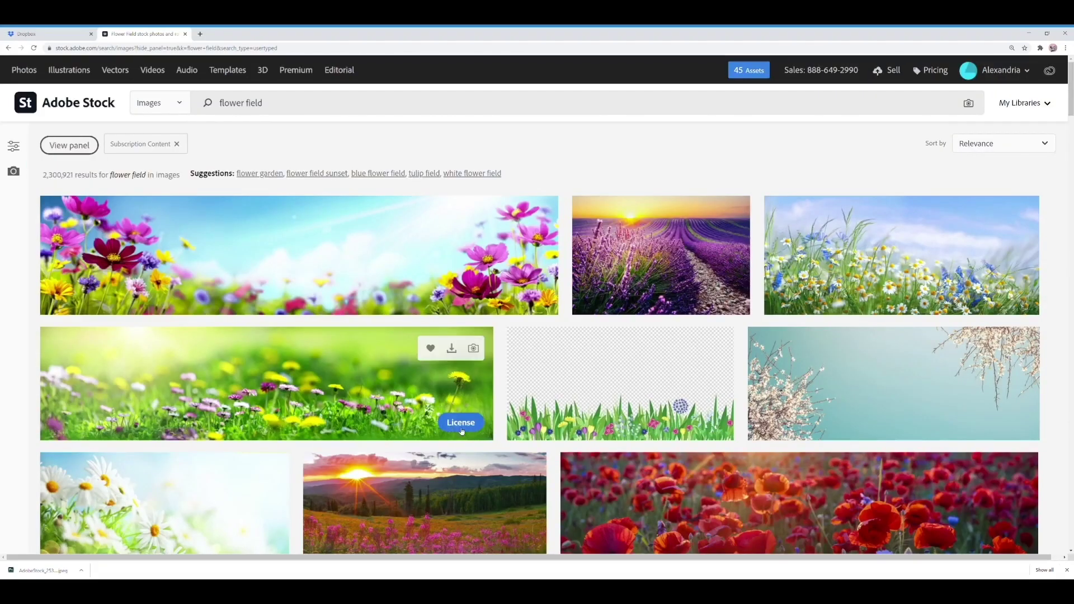
pyautogui.scroll(-15, 426, 344)
pyautogui.scroll(-5, 420, 339)
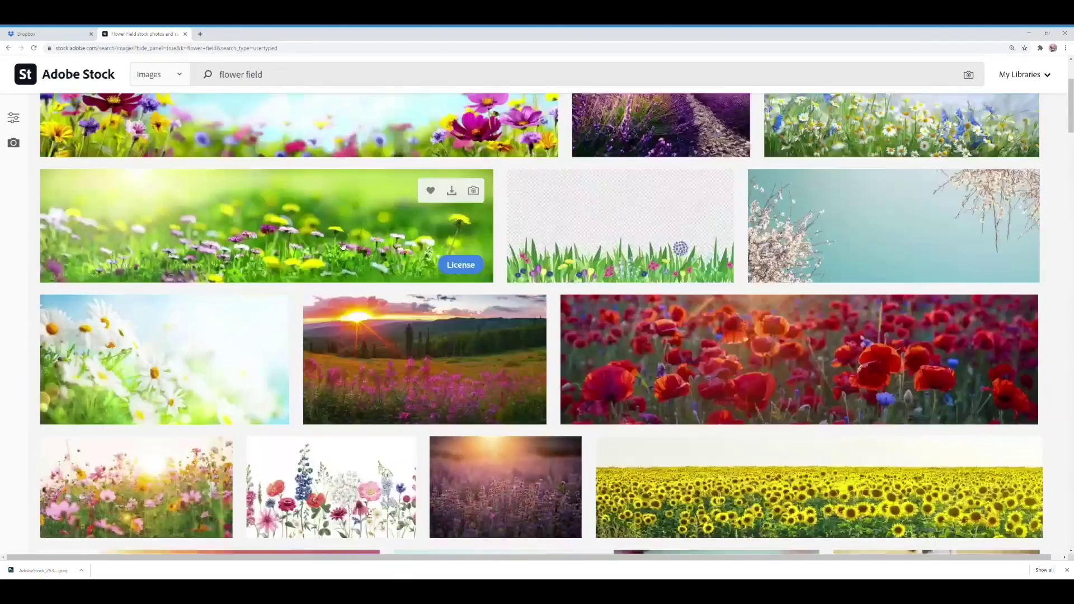
pyautogui.click(392, 235)
pyautogui.click(441, 279)
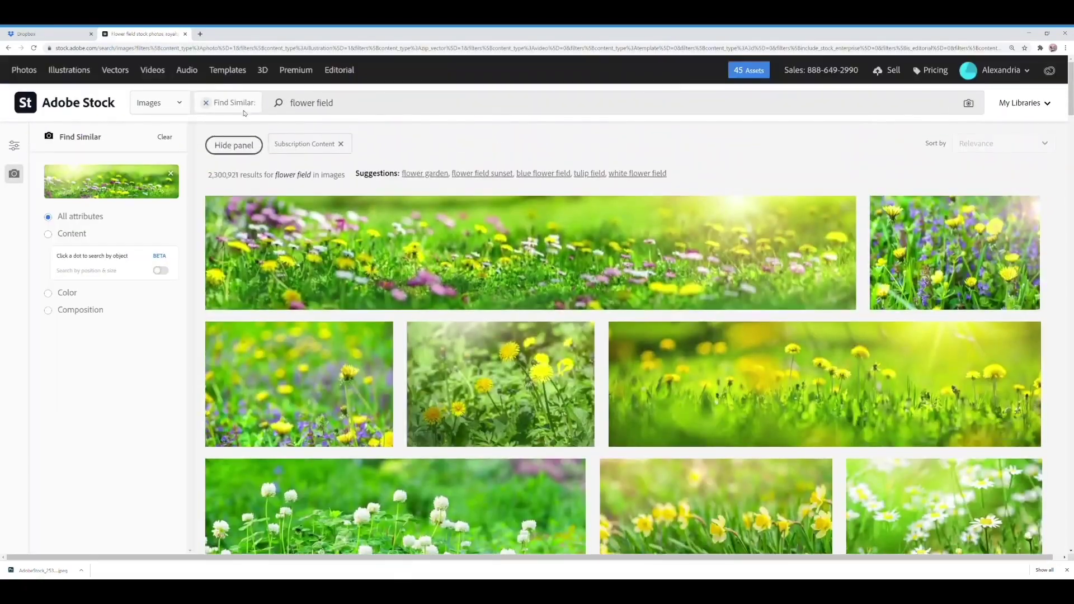
pyautogui.scroll(-10, 549, 279)
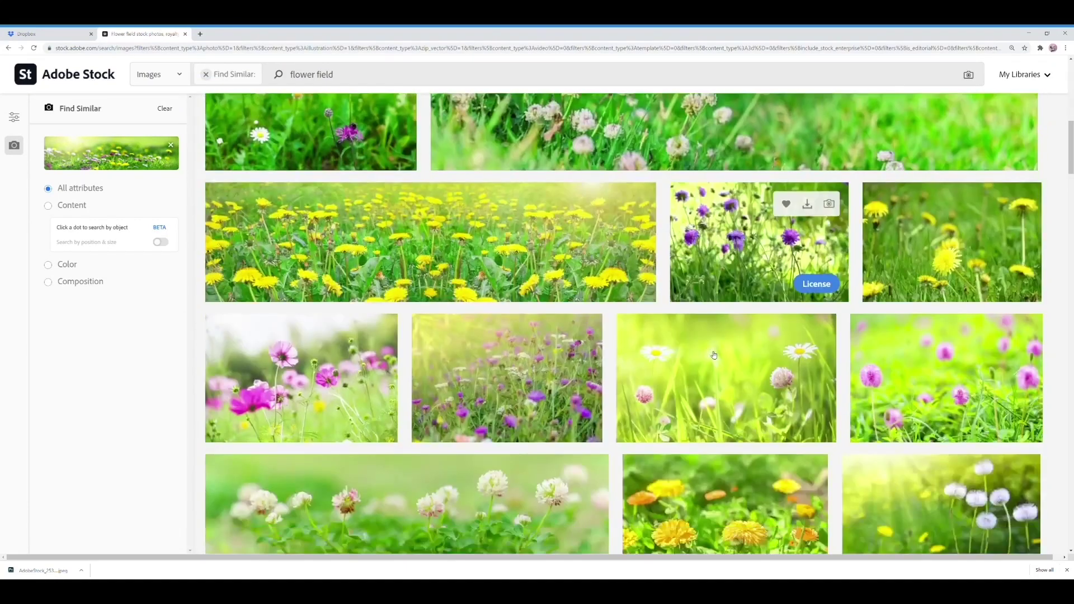
pyautogui.click(761, 241)
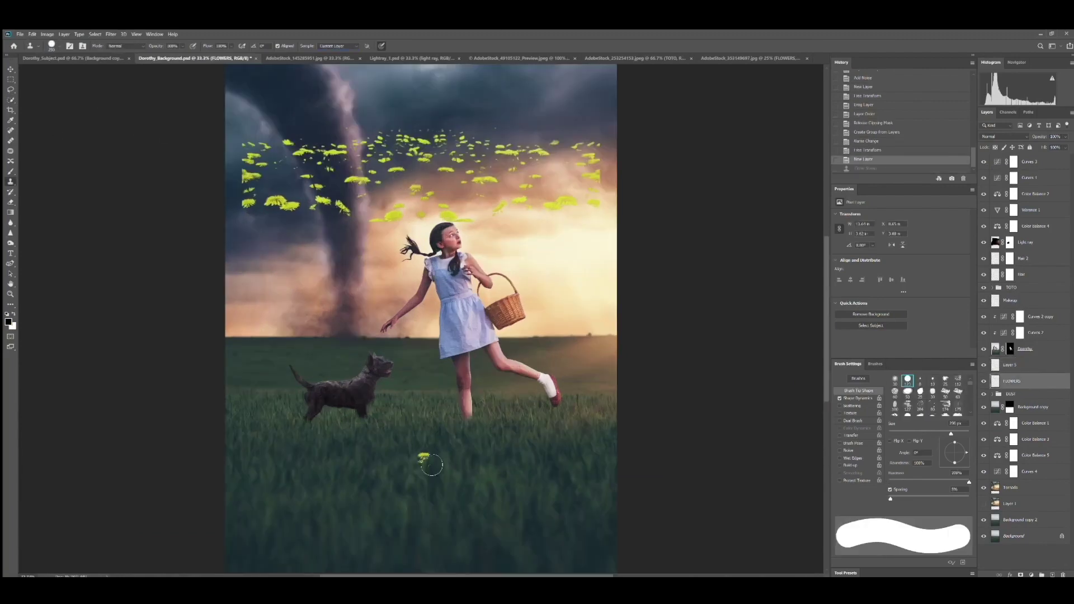
# Commit the dandelion transform and clone dandelions into the grass with the Clone Stamp.
pyautogui.press('Return')
pyautogui.press('s')
pyautogui.click(518, 382)
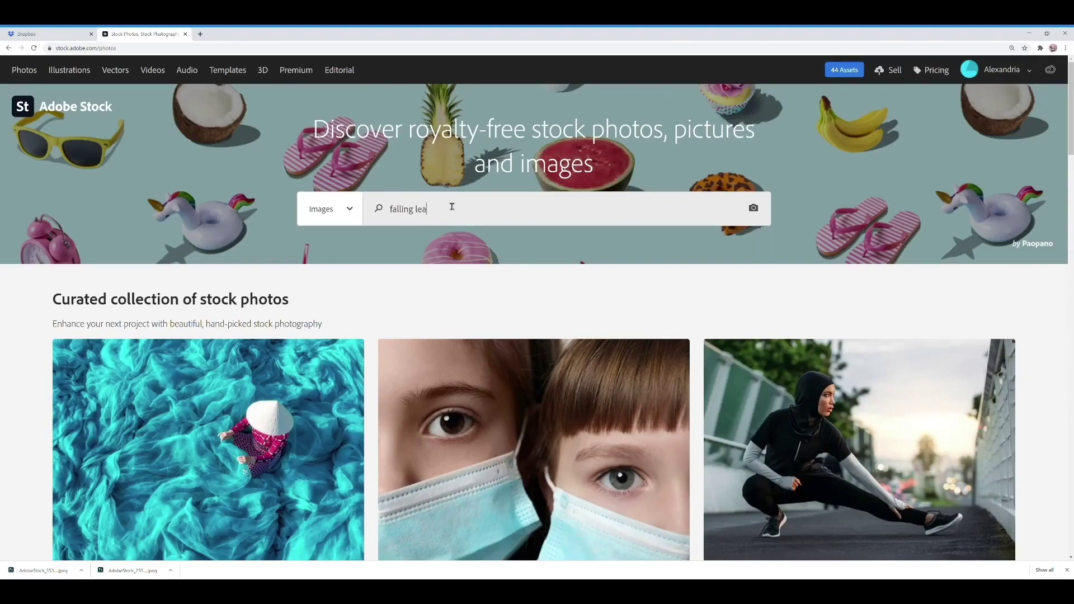
# Search Adobe Stock for 'falling leaves' and open the green citrus leaves photo's details.
pyautogui.write('ves')
pyautogui.press('Return')
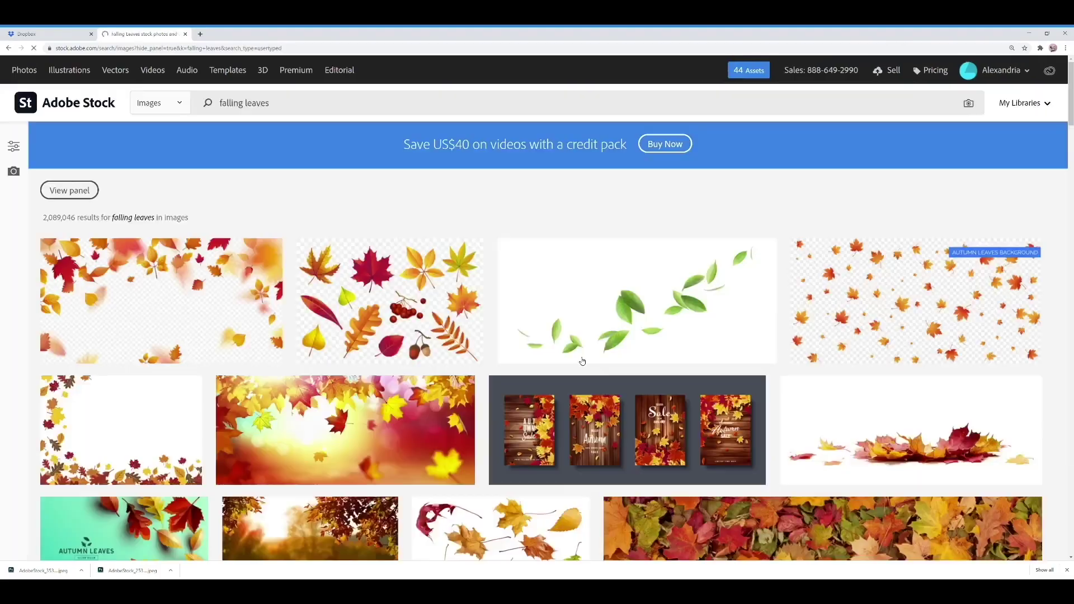
pyautogui.scroll(-10, 727, 403)
pyautogui.scroll(-20, 727, 403)
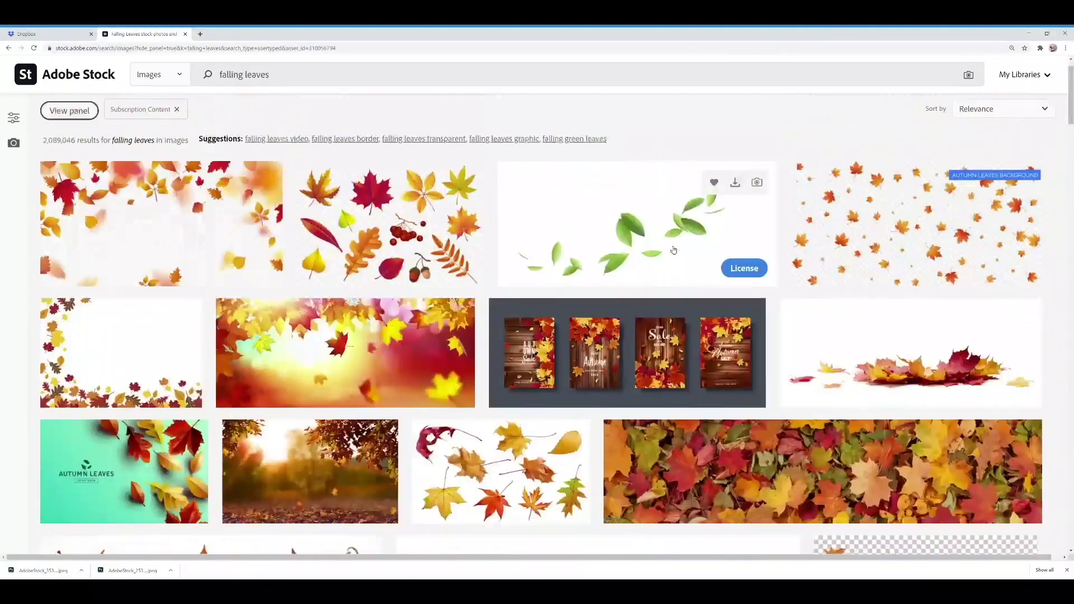
pyautogui.click(632, 224)
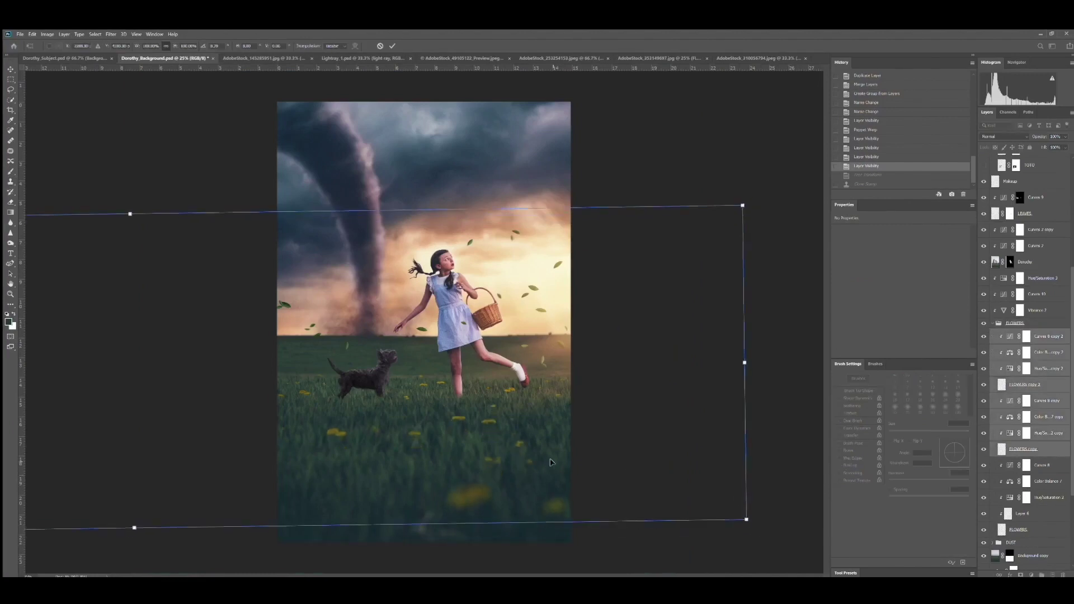
# Commit the dog transform and apply the Puppet Warp lifting the terrier's head toward the girl.
pyautogui.press('Return')
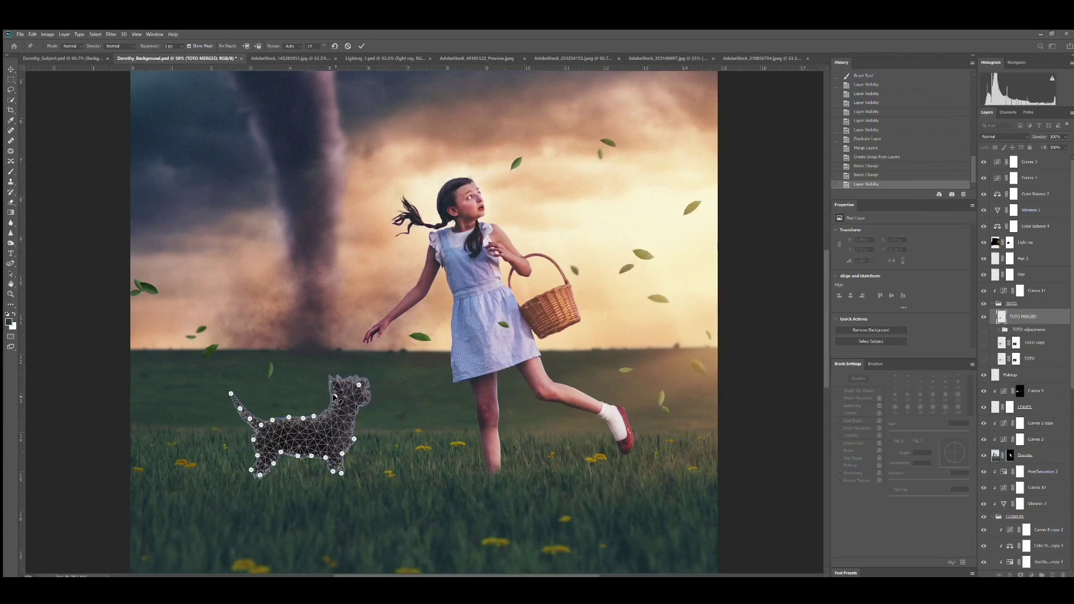
pyautogui.press('Return')
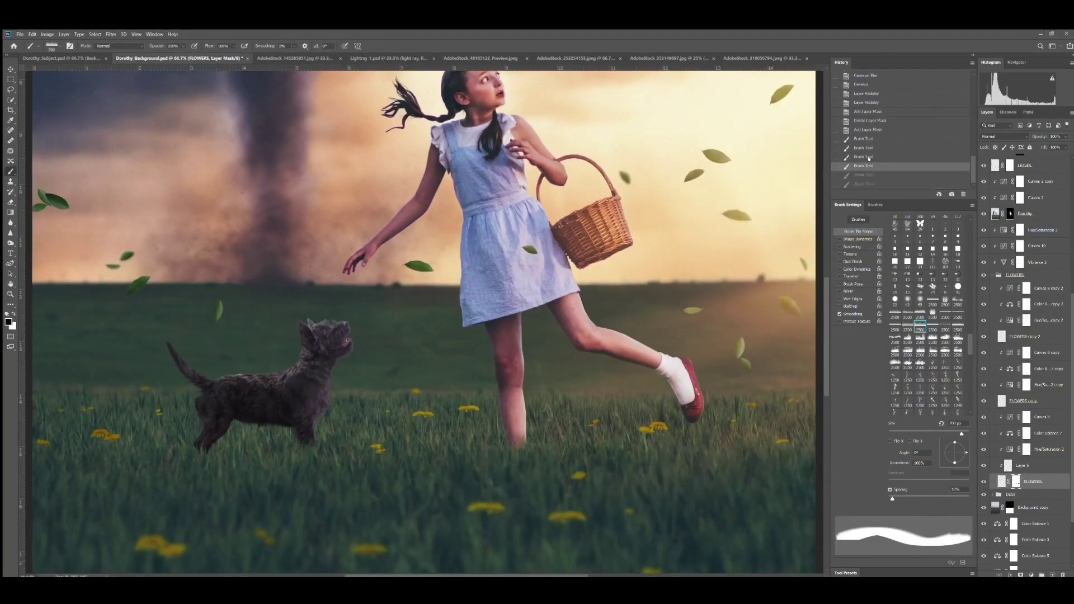
# Paint grass blades over the dandelions on the FLOWERS layer mask.
pyautogui.click(703, 465)
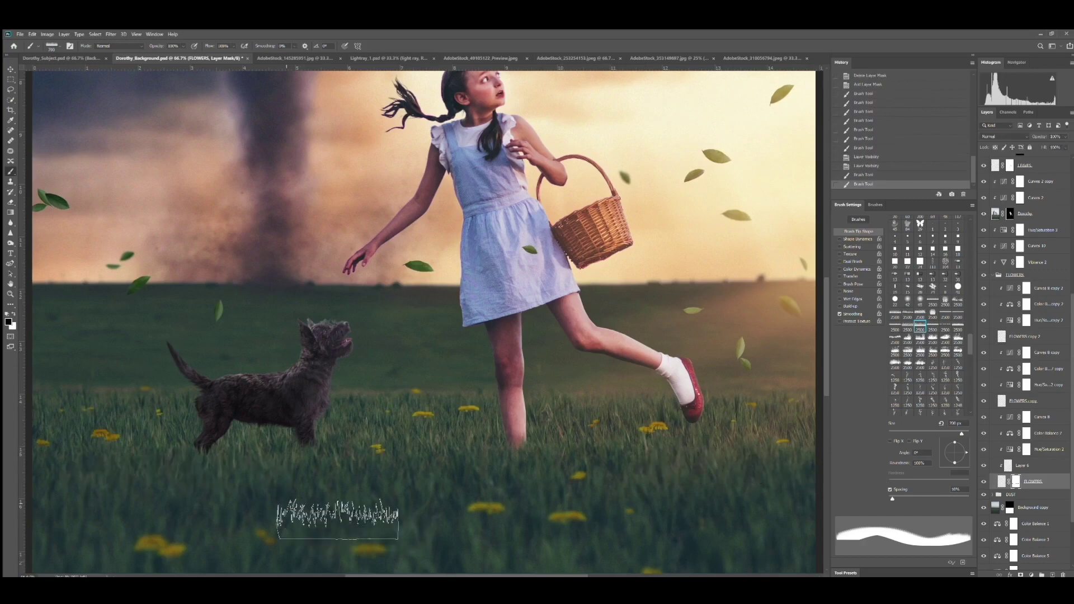